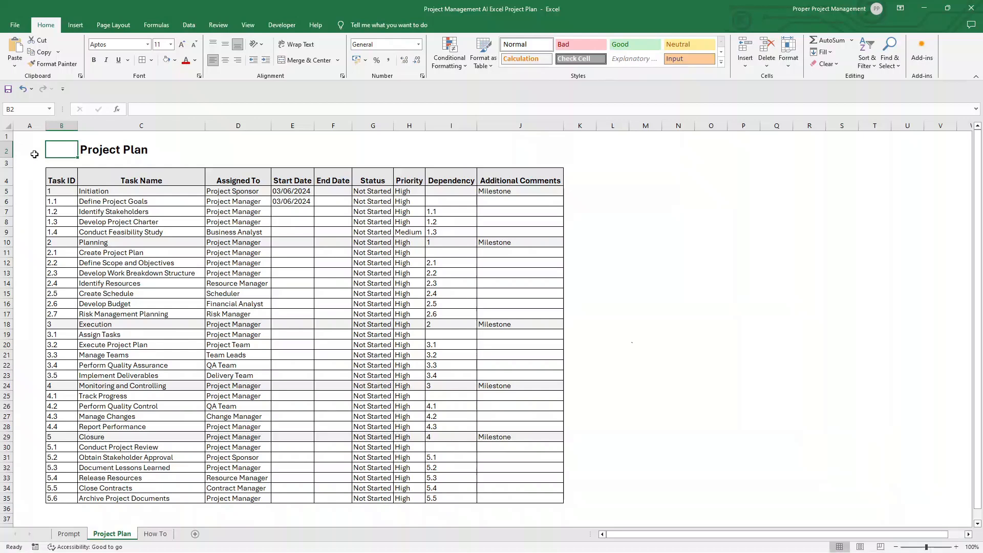
Step: Copy the full prompt text from cell B2 of the Prompt sheet
drag(51, 154, 528, 499)
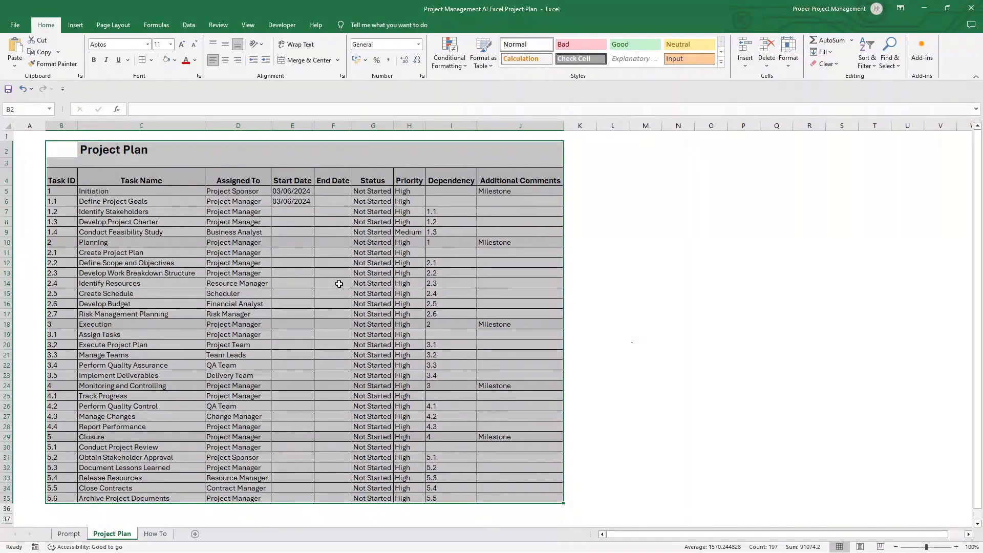
click(69, 535)
click(141, 336)
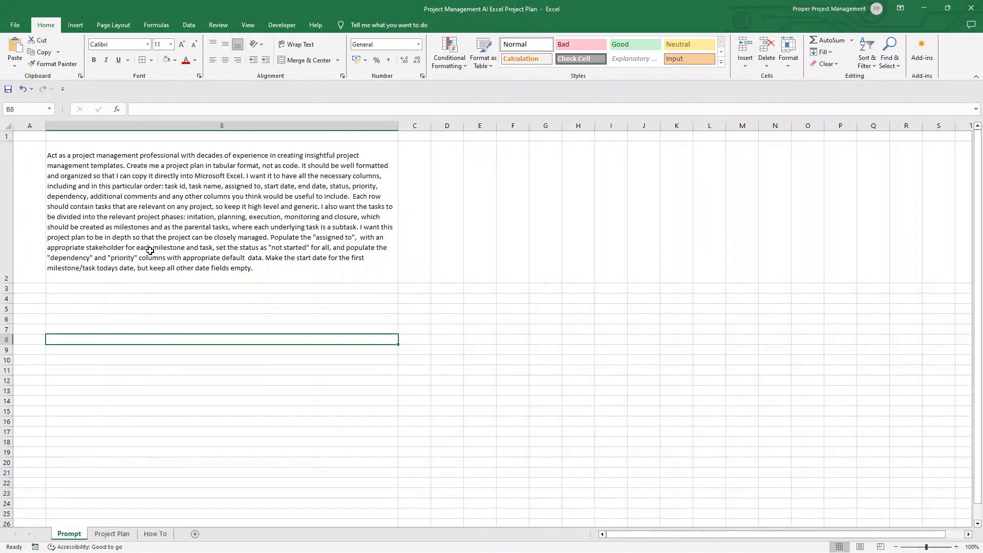
double_click(159, 223)
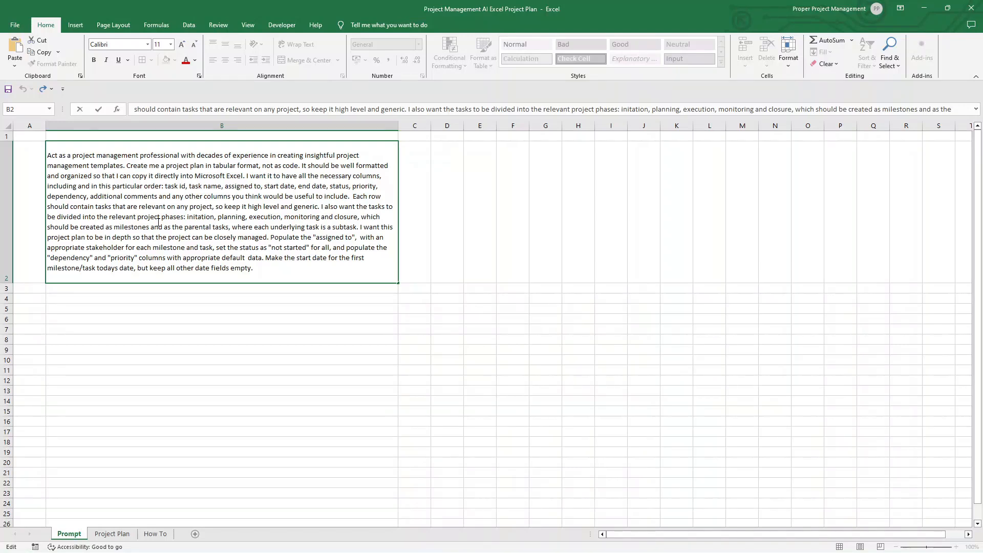
drag(261, 266, 47, 154)
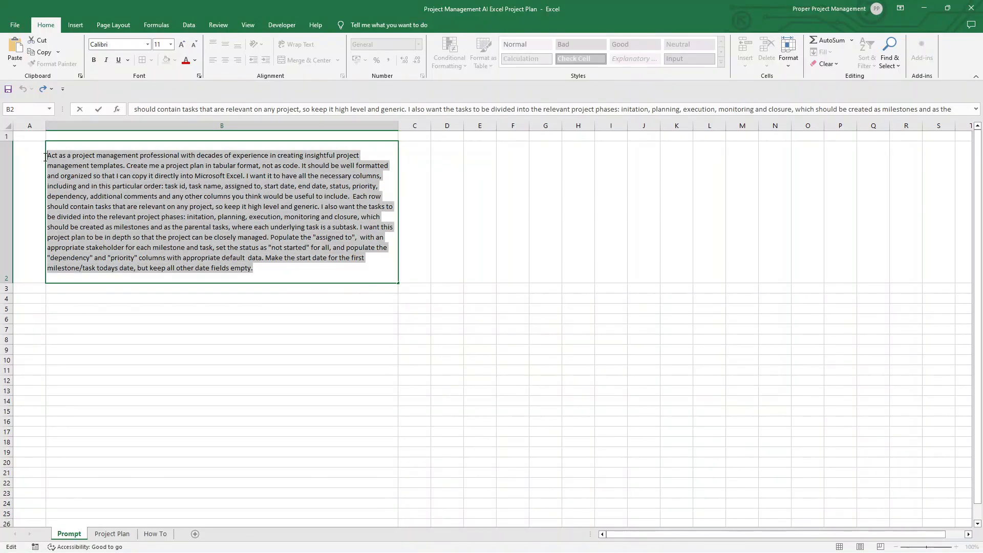
right_click(87, 171)
click(108, 190)
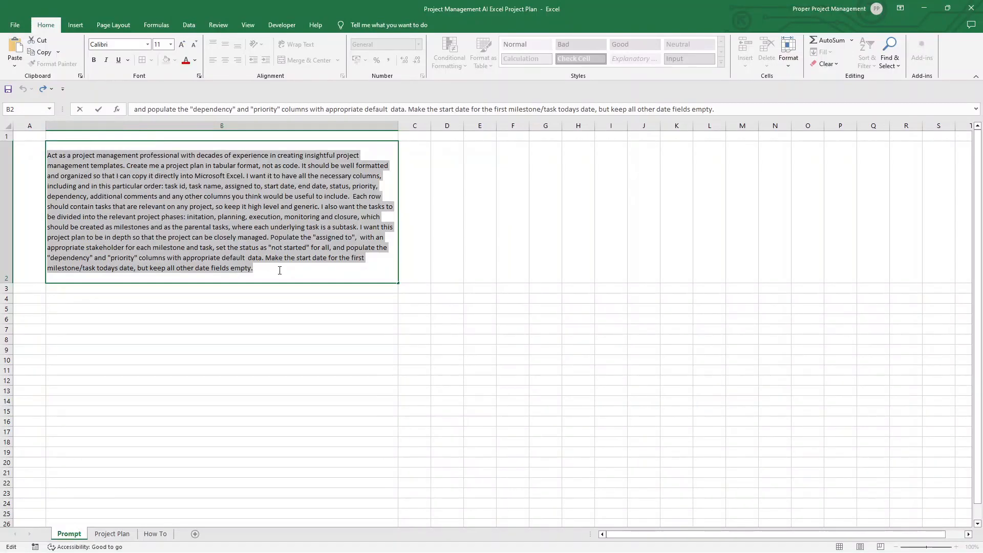
click(317, 312)
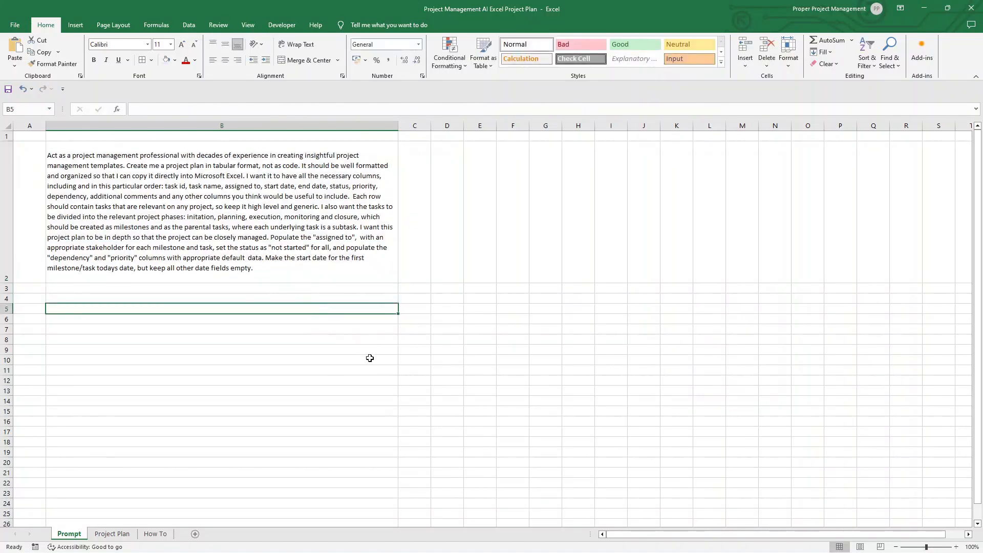
Step: Switch to ChatGPT in the browser and check which ChatGPT versions are offered
mouse_move(416, 540)
click(504, 541)
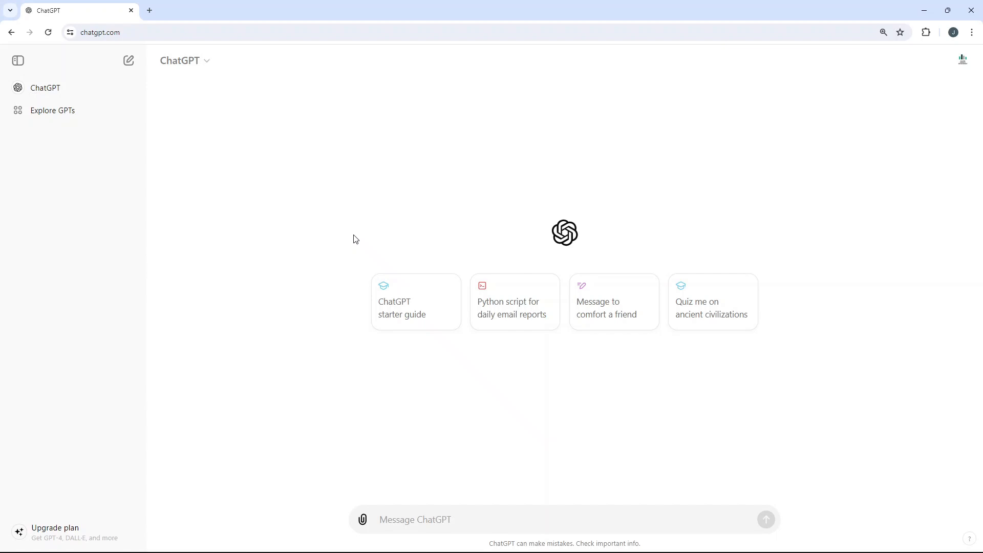
click(207, 66)
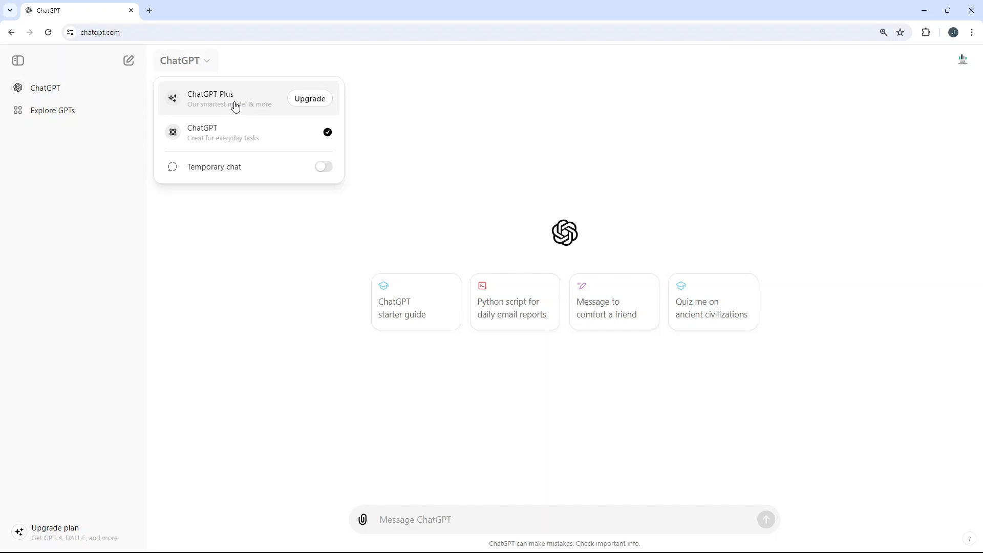
click(285, 288)
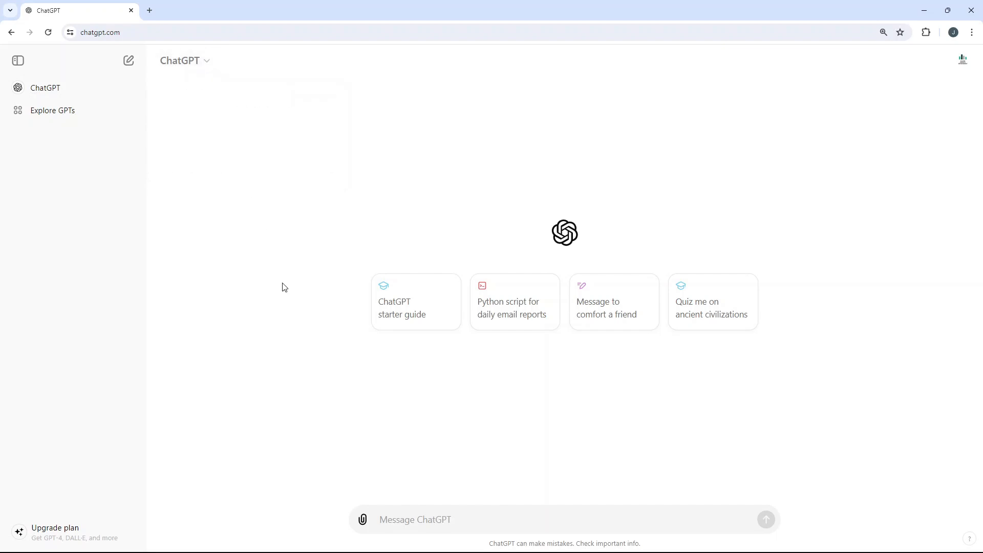
click(197, 66)
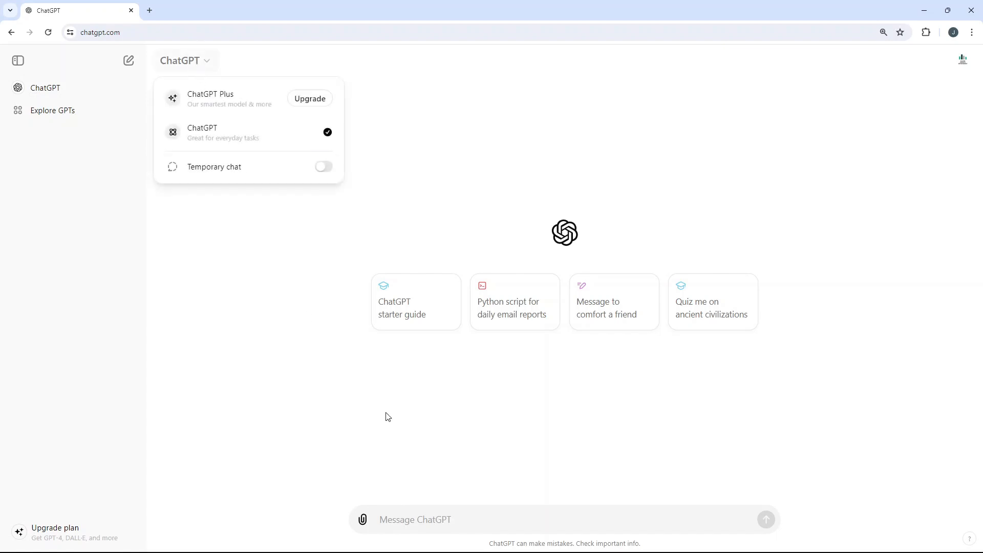
click(404, 492)
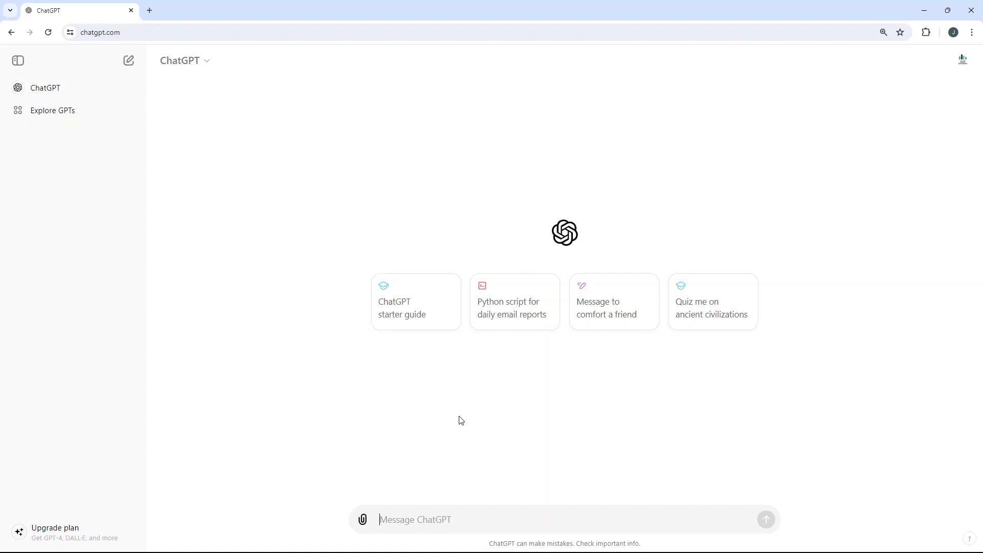
Step: Paste the copied prompt into the message box and correct the misspelled "initation" to "initiation"
key(ctrl+v)
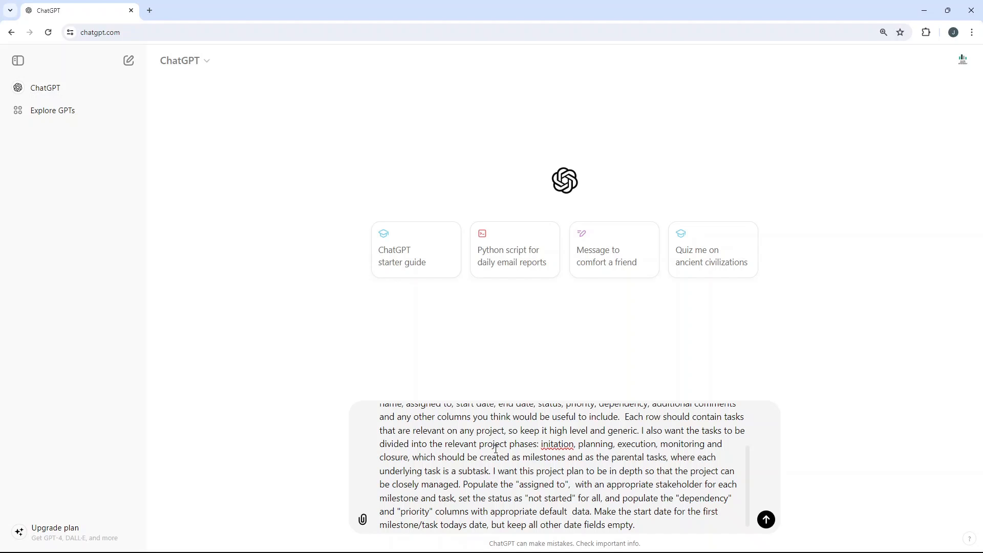
scroll(506, 442, up, 2)
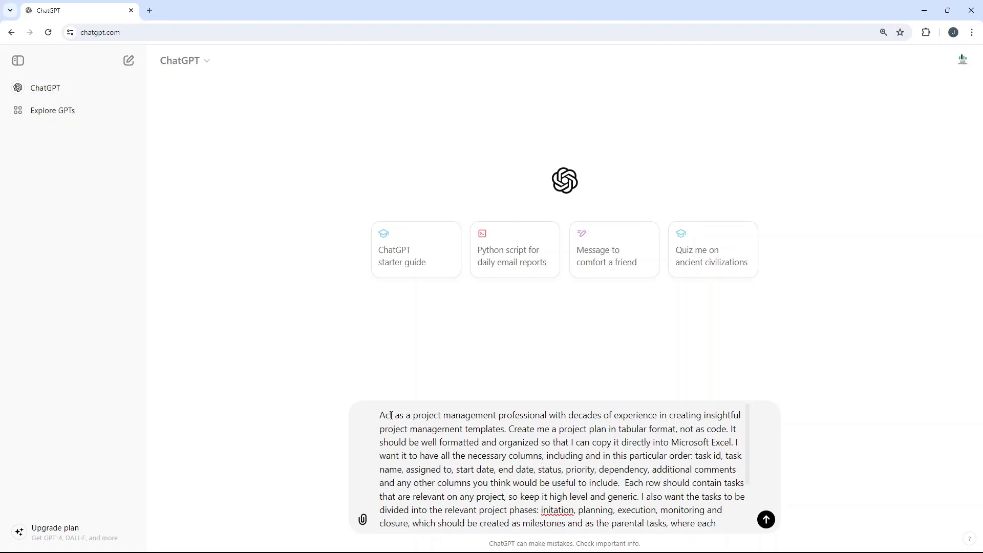
right_click(549, 507)
click(616, 294)
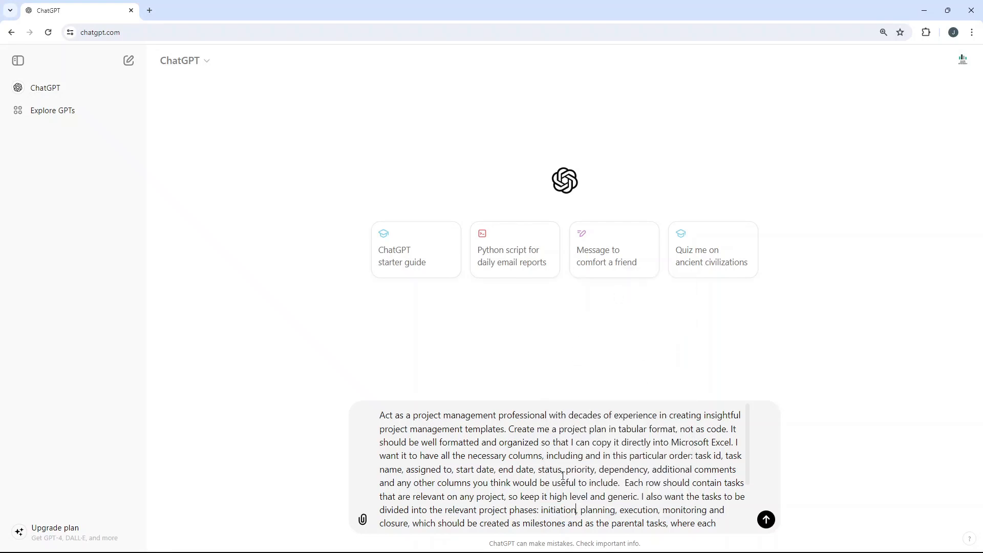
Step: Review the prompt's opening instructions on the professional role, tabular format, Excel compatibility and column order
drag(380, 415, 504, 428)
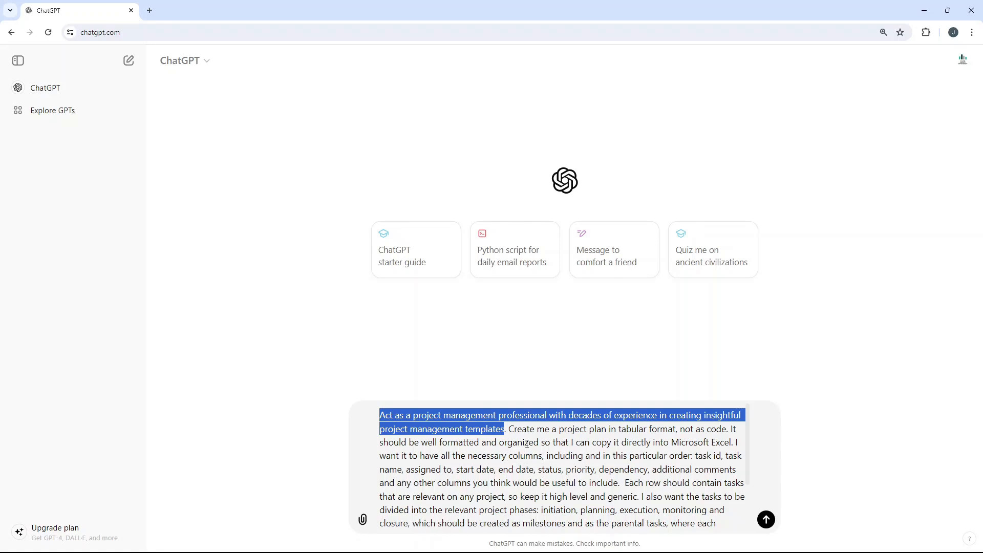
click(526, 444)
click(509, 430)
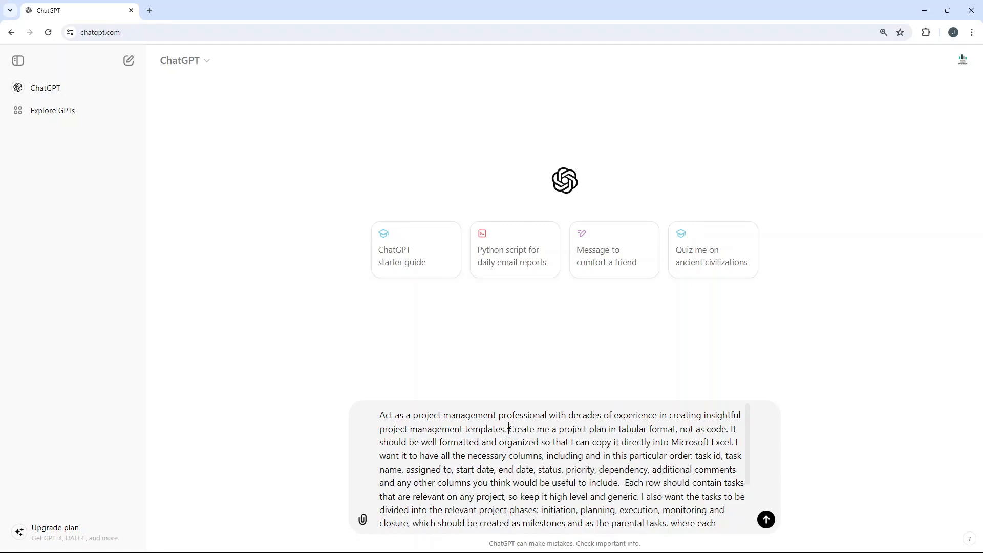
drag(509, 430, 678, 428)
click(650, 429)
drag(621, 429, 727, 428)
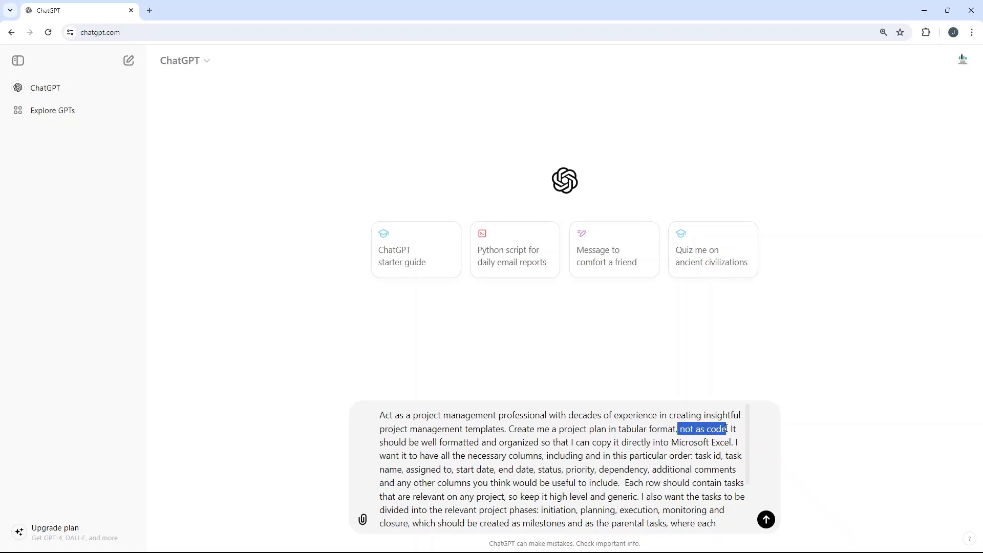
click(698, 438)
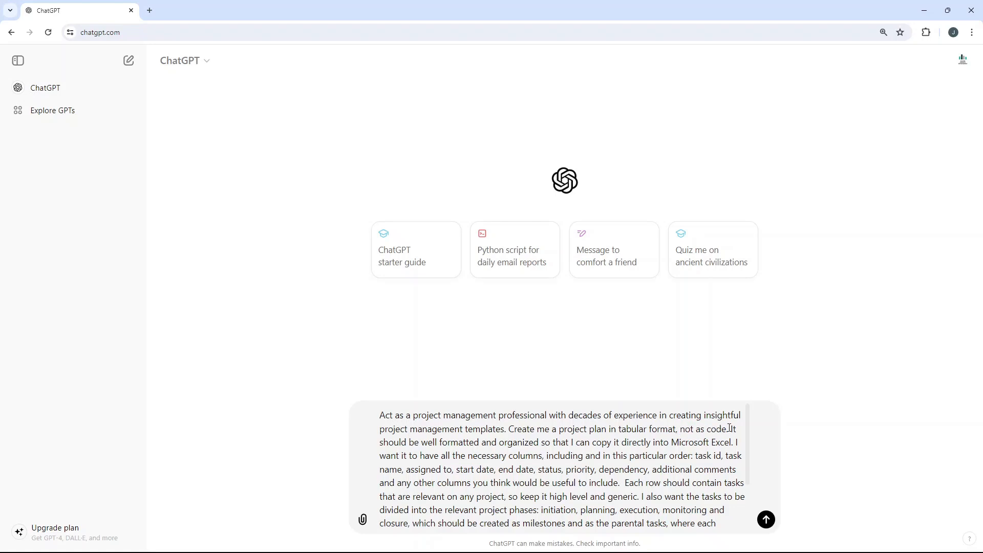
drag(731, 430, 683, 459)
click(737, 441)
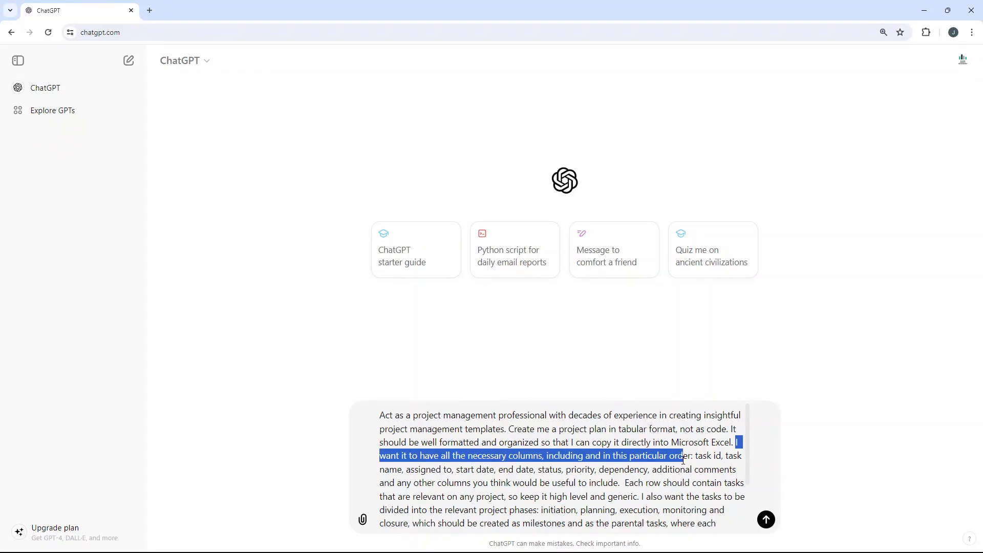
drag(684, 459, 692, 459)
Step: Review the prompt's instruction that each row contain high-level, generic tasks relevant to any project
scroll(597, 474, down, 2)
click(624, 434)
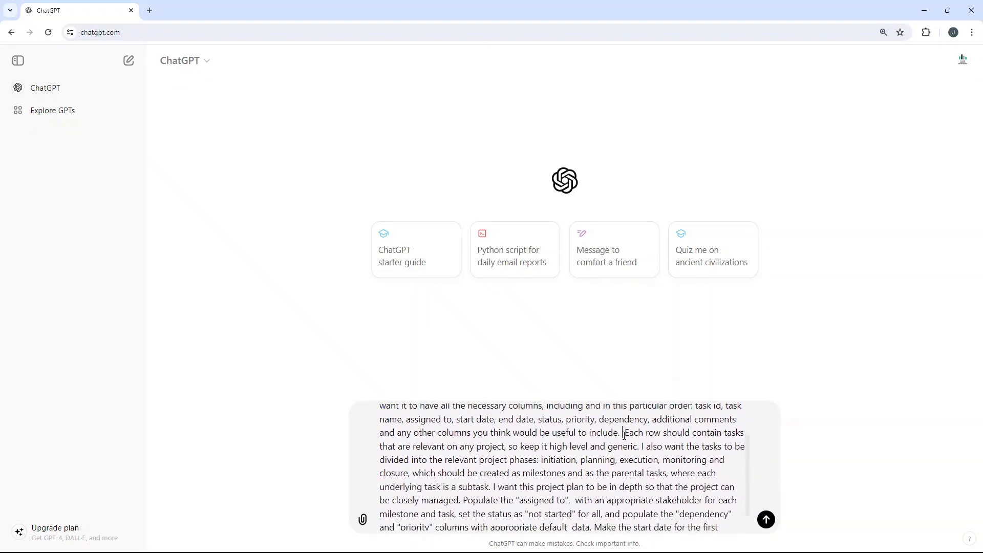
drag(625, 434, 582, 445)
drag(567, 446, 640, 447)
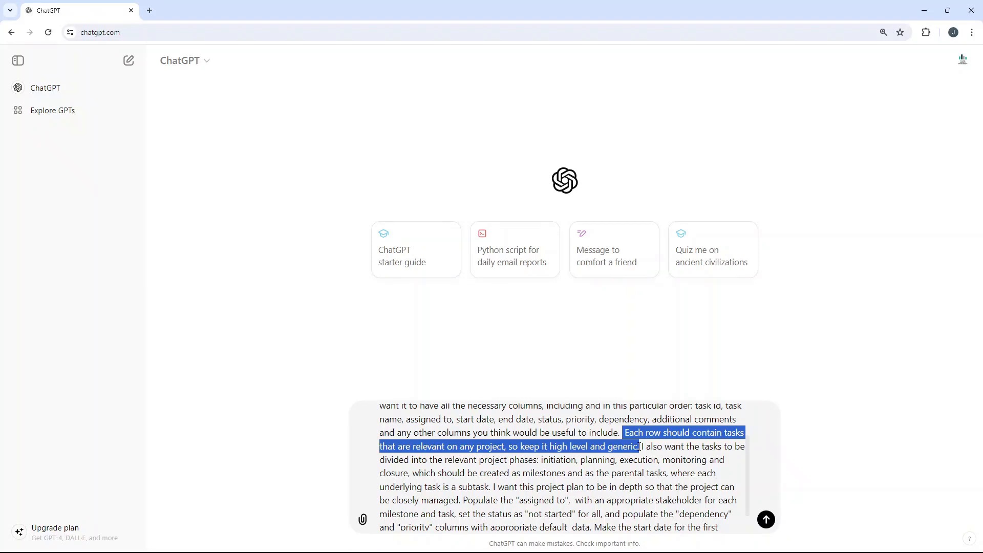
click(640, 446)
drag(624, 433, 639, 445)
click(643, 447)
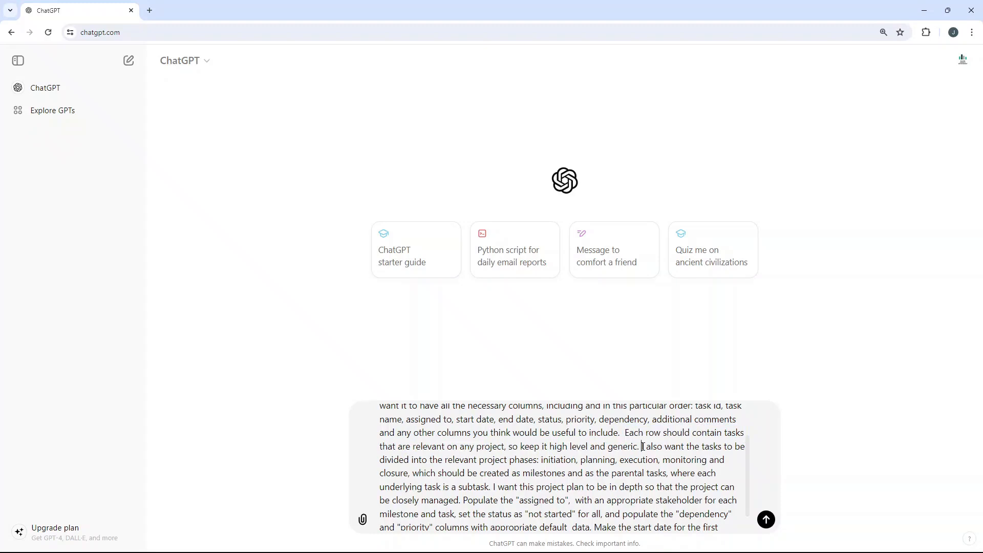
Step: Review the prompt's instructions on project phases, milestones, subtasks, plan depth and the "assigned to" column
drag(643, 447, 540, 460)
double_click(556, 460)
click(592, 460)
drag(489, 485, 579, 459)
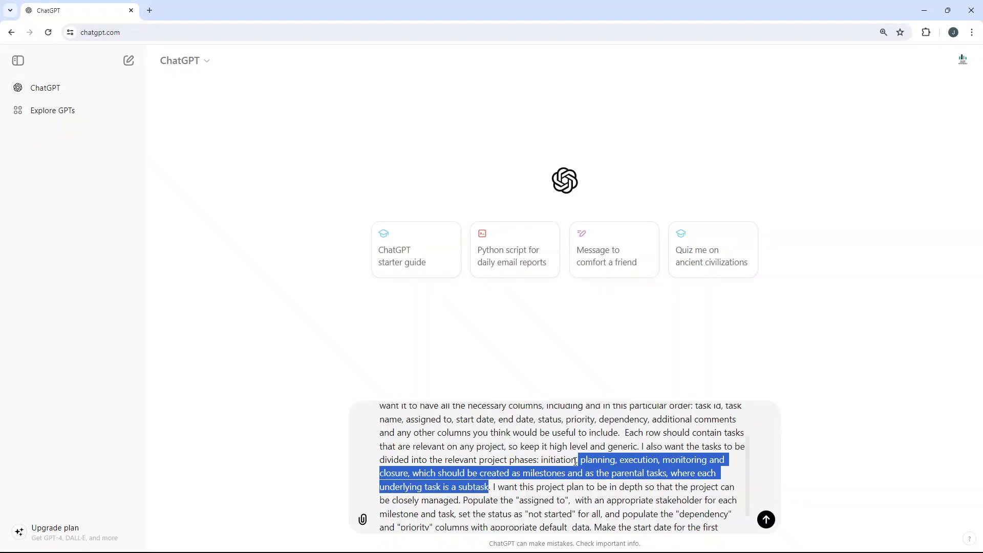
click(491, 485)
drag(492, 485, 459, 506)
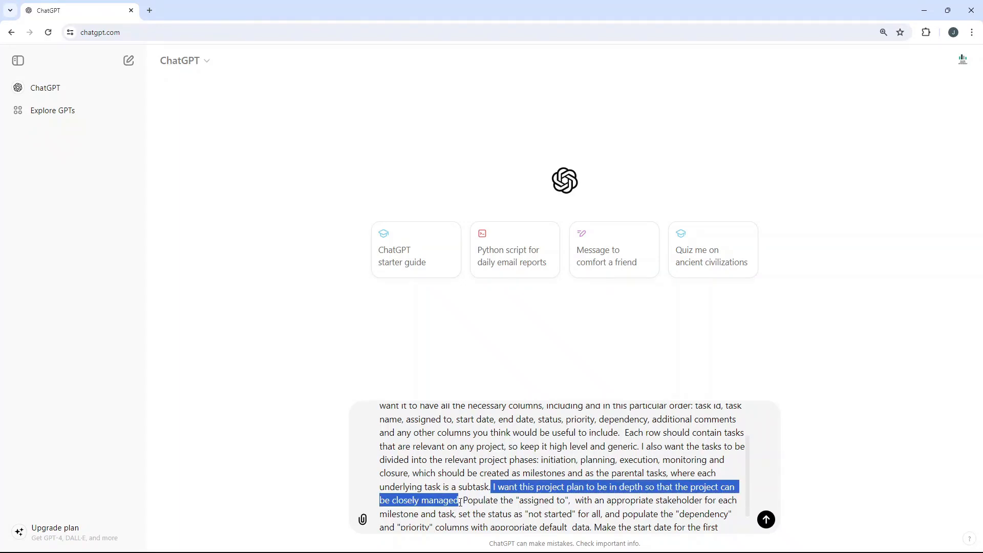
scroll(484, 481, down, 1)
click(559, 479)
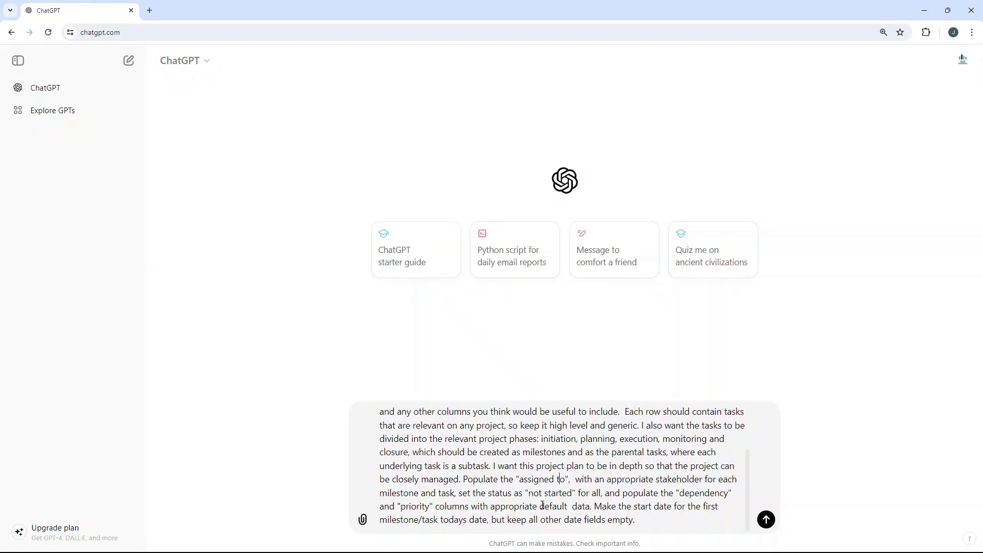
Step: Remove the extra space before "data" in the prompt and submit it to ChatGPT
click(573, 505)
key(BackSpace)
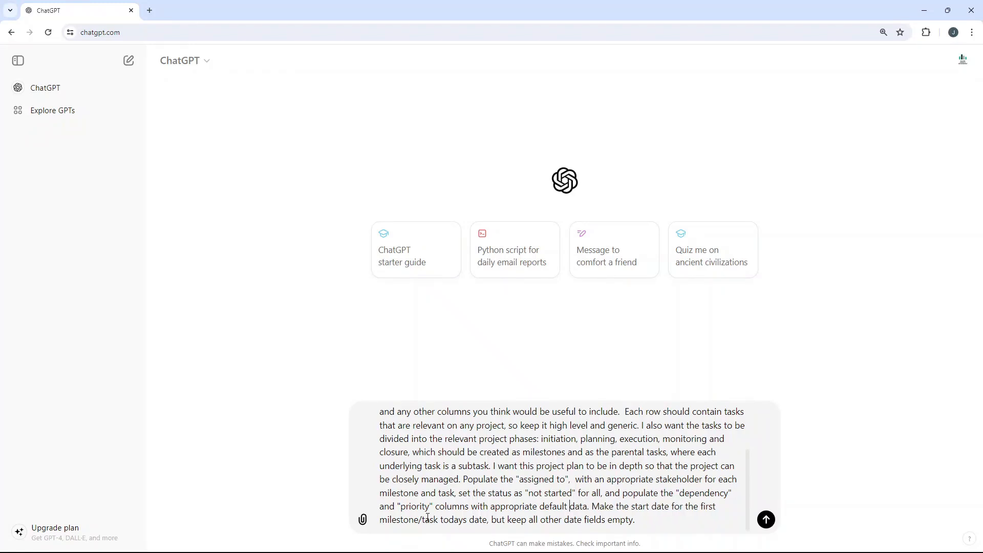
double_click(477, 518)
click(460, 519)
click(767, 520)
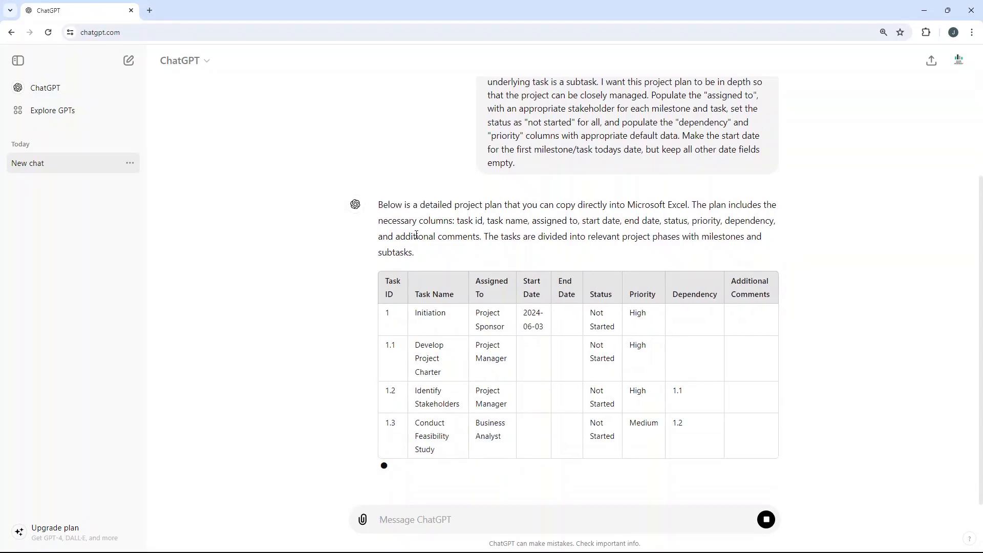
Step: Look through the generated project plan table from the Initiation phase to the Closure phase
double_click(538, 148)
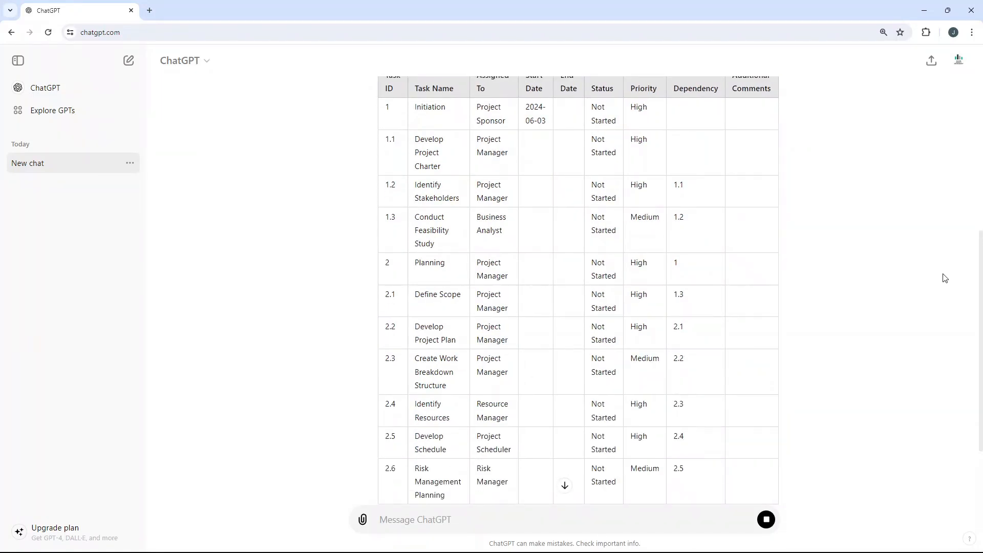
scroll(858, 269, up, 5)
scroll(858, 270, down, 9)
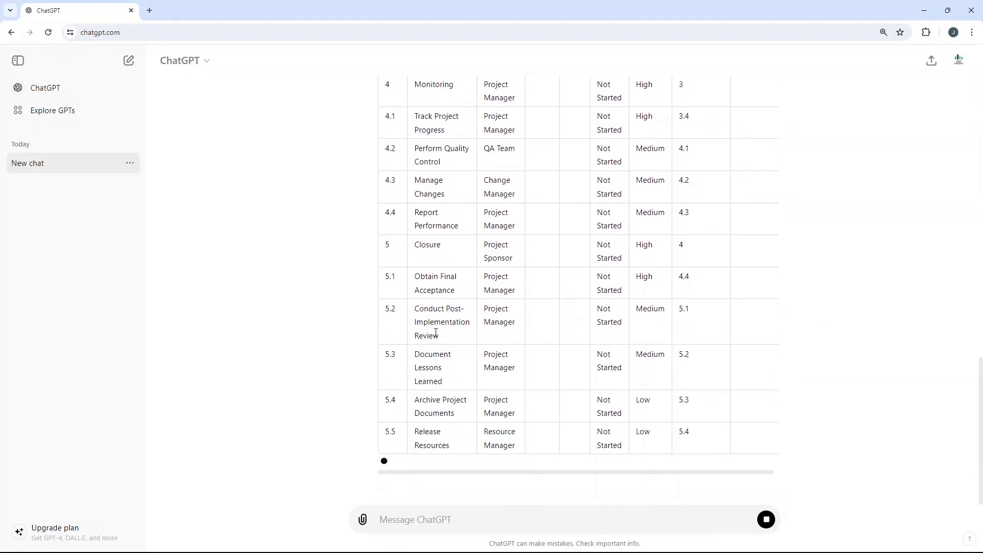
scroll(436, 333, up, 7)
scroll(436, 333, up, 7)
drag(386, 210, 680, 252)
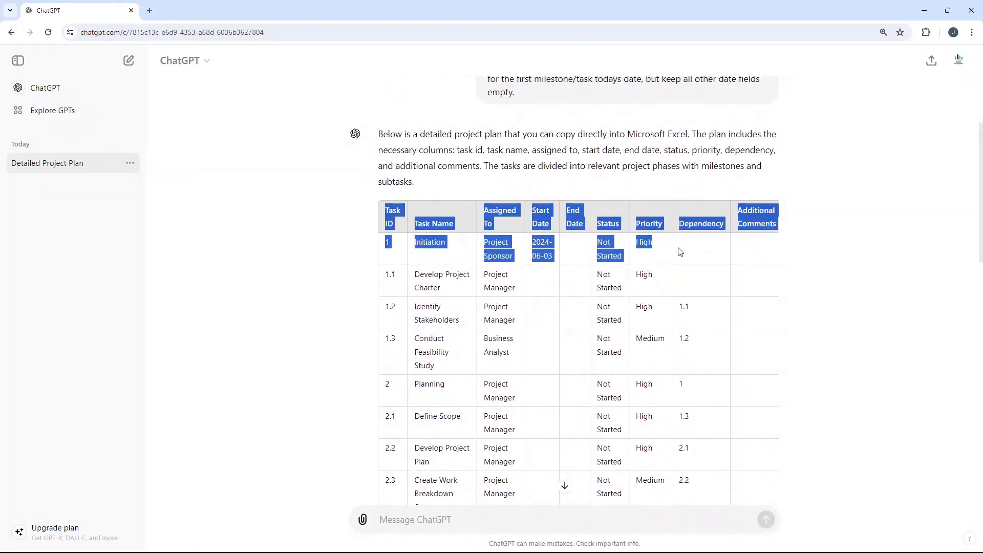
scroll(679, 252, down, 3)
click(678, 253)
scroll(505, 307, down, 4)
Step: Draft the follow-up "Expand on the project monitoring phase with additional tasks" and clear it without sending
click(397, 518)
scroll(426, 391, down, 6)
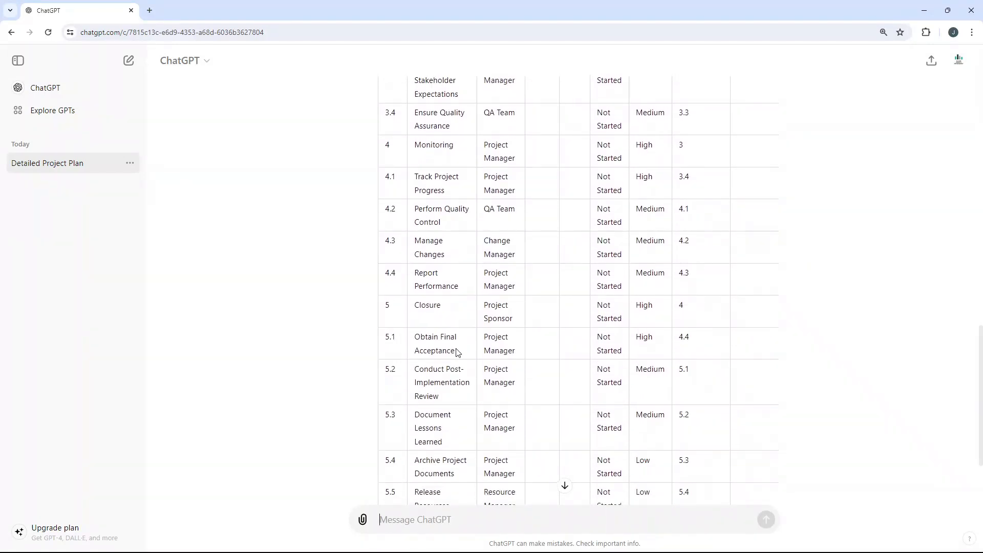
text(Ple)
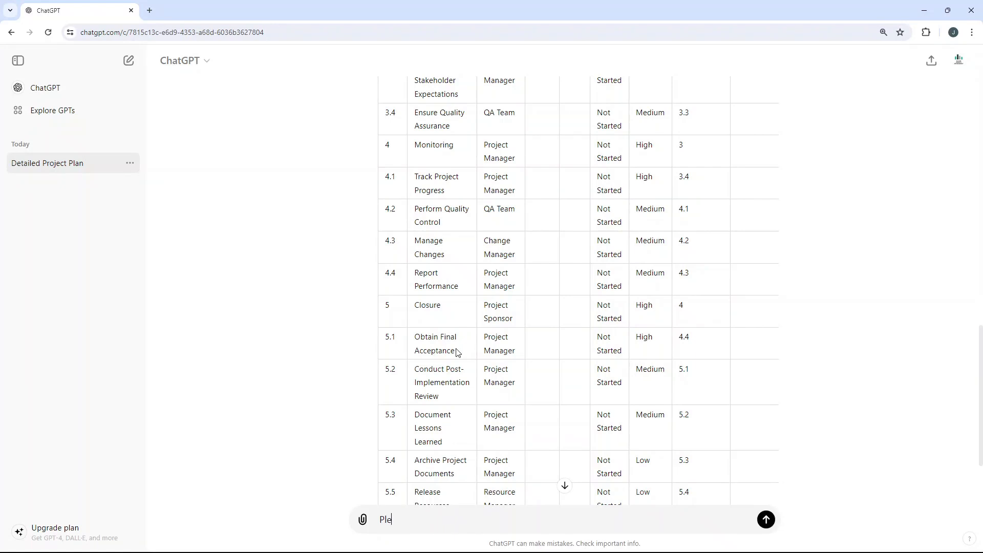
text(a)
key(BackSpace)
key(BackSpace)
key(BackSpace)
key(BackSpace)
text(Expand on the project monitoring phase with)
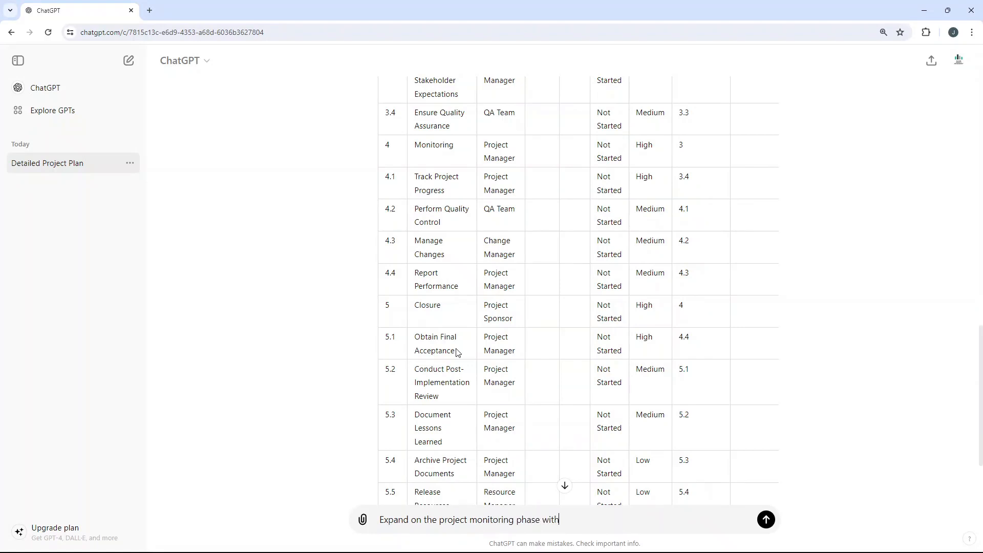
text( additional tasks)
triple_click(476, 520)
key(BackSpace)
Step: Copy the entire generated project plan table, from the header row through the last Closure task
scroll(283, 311, up, 12)
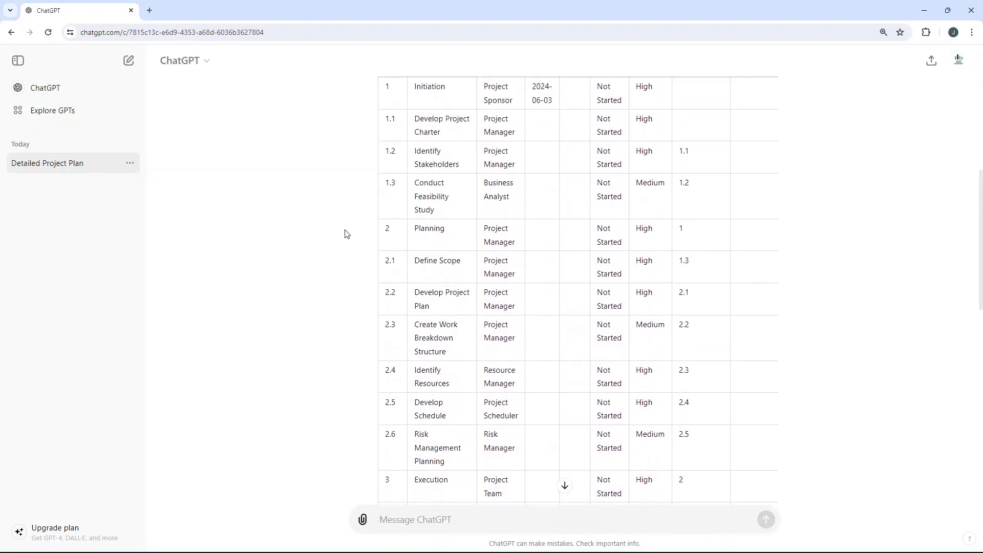
drag(385, 208, 459, 233)
scroll(459, 234, down, 13)
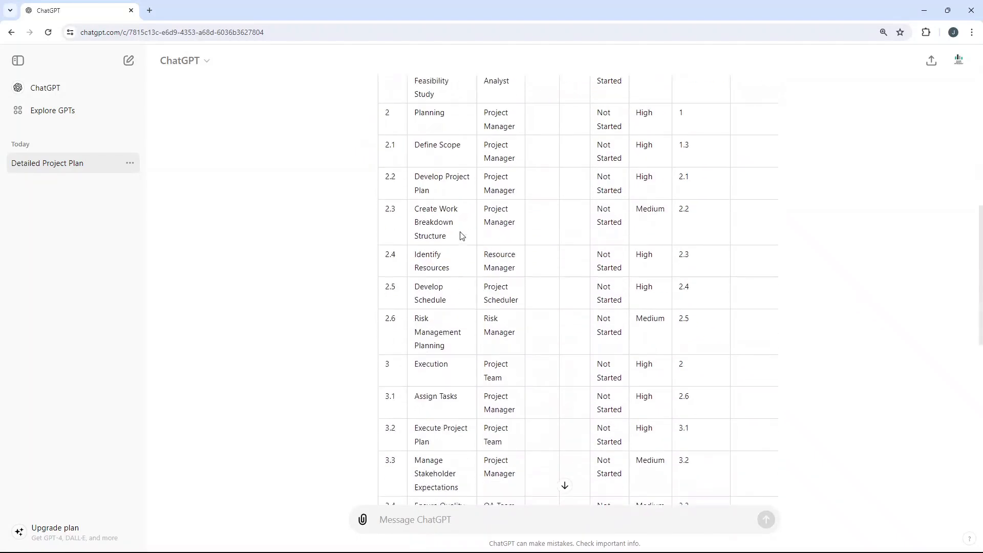
scroll(504, 290, up, 13)
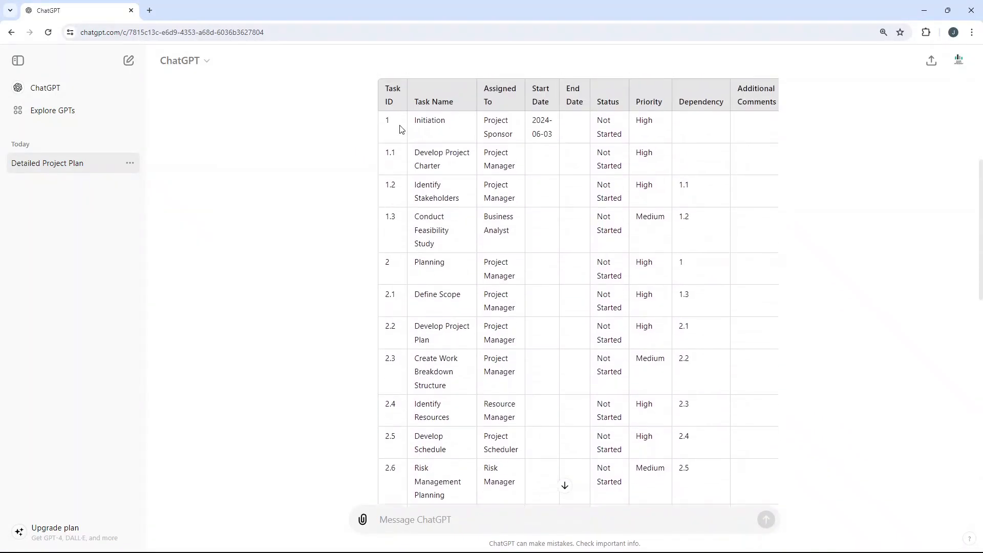
drag(388, 120, 757, 381)
Step: Switch to Excel and paste the table at B2 of the How To sheet, matching the destination formatting
mouse_move(594, 552)
click(548, 543)
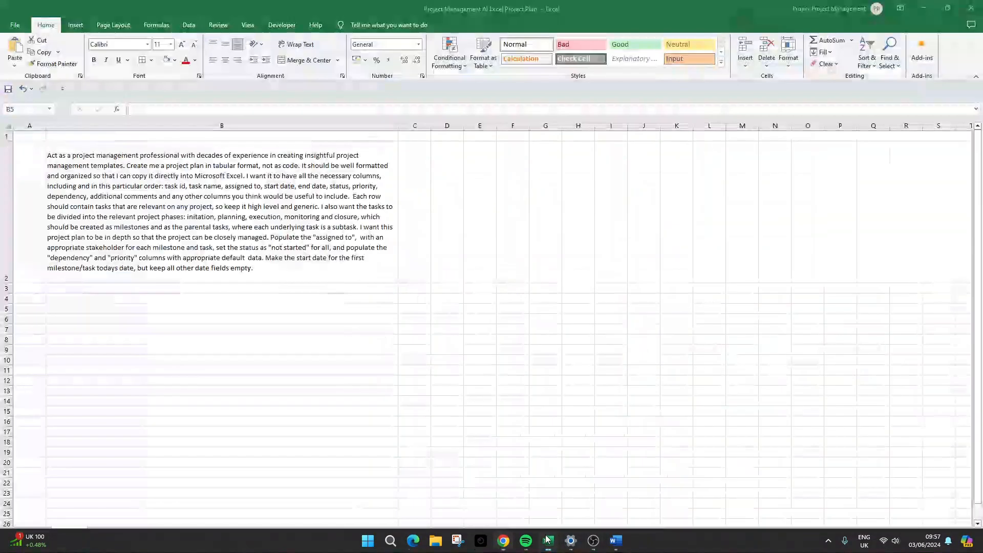
click(149, 413)
click(155, 534)
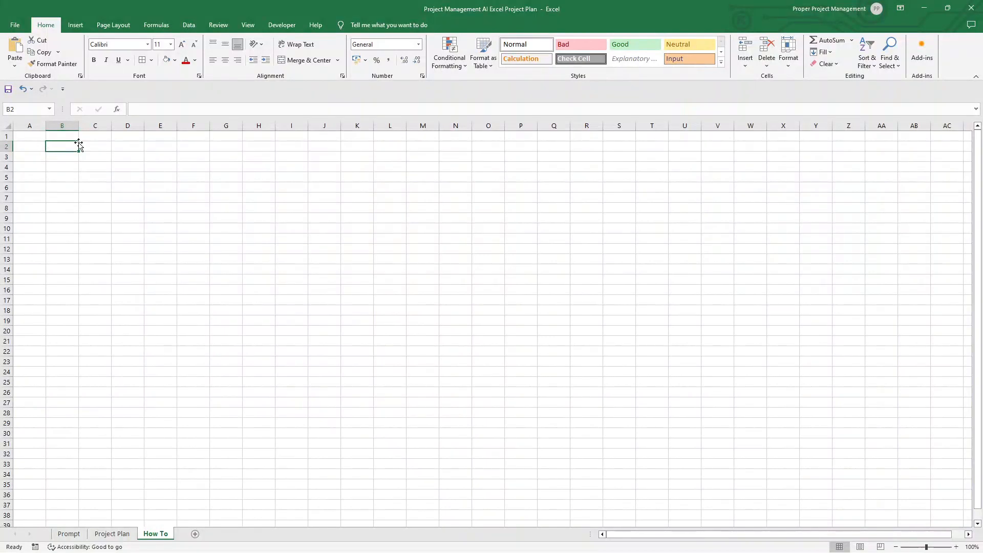
click(16, 63)
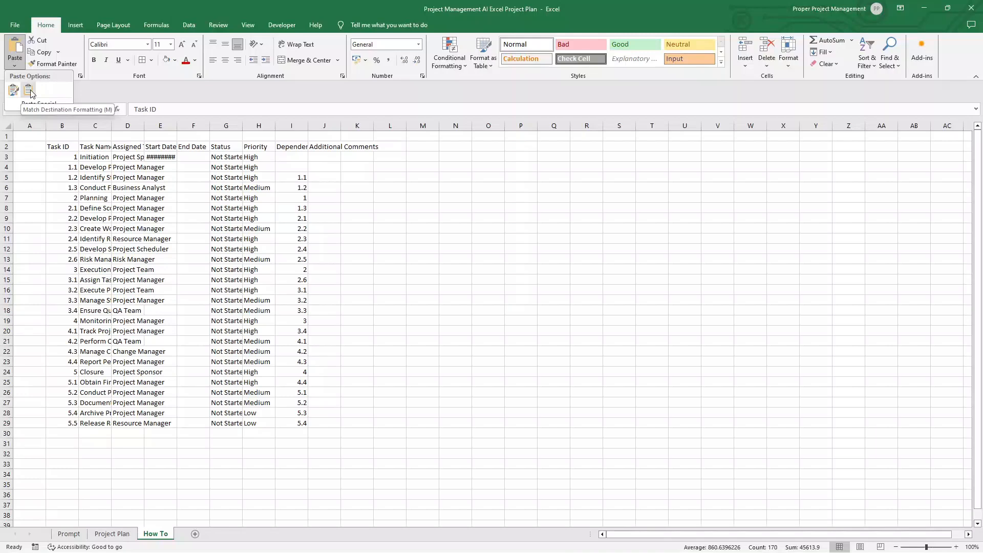
click(30, 90)
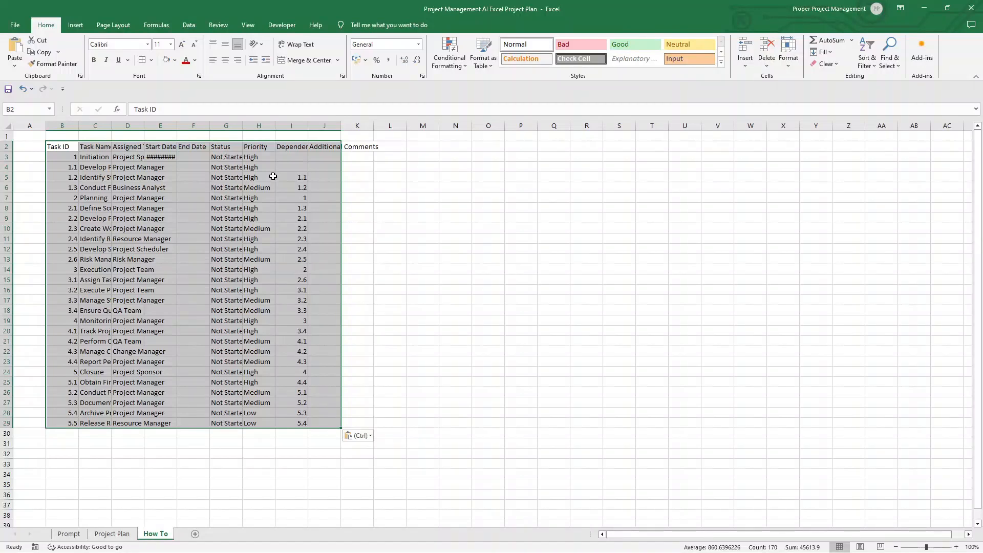
Step: Apply all borders to the pasted table and format its header row in bold with a light grey fill
click(144, 61)
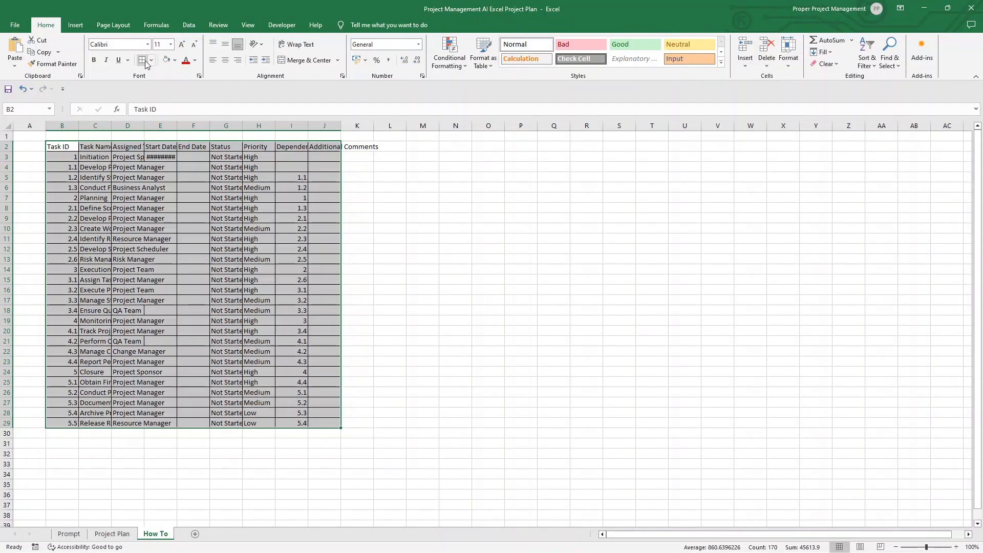
drag(59, 148, 324, 148)
click(94, 60)
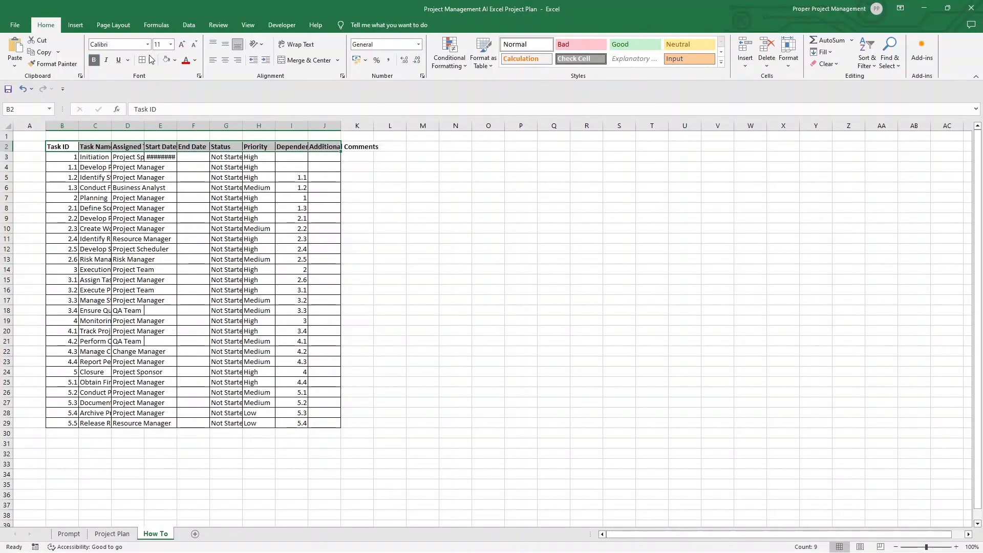
click(174, 63)
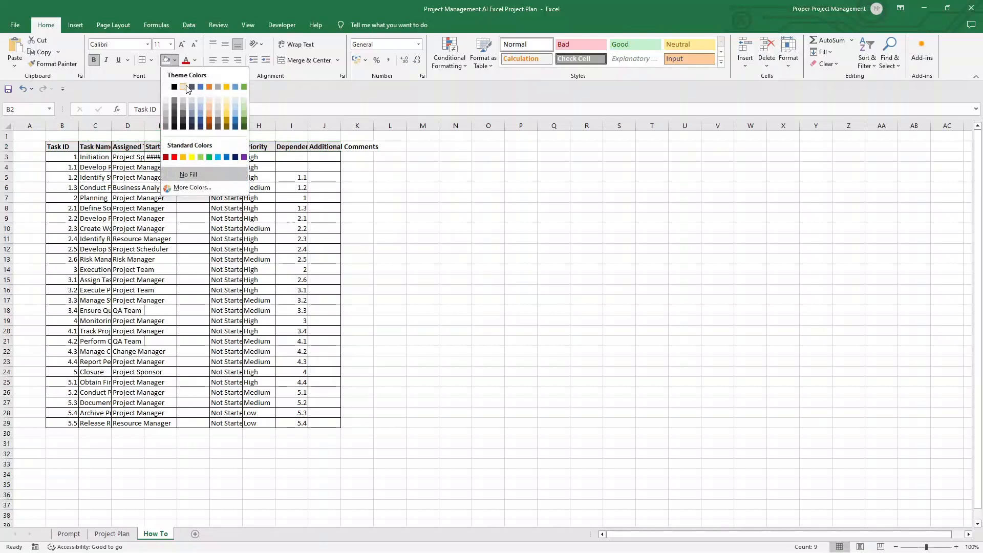
click(167, 106)
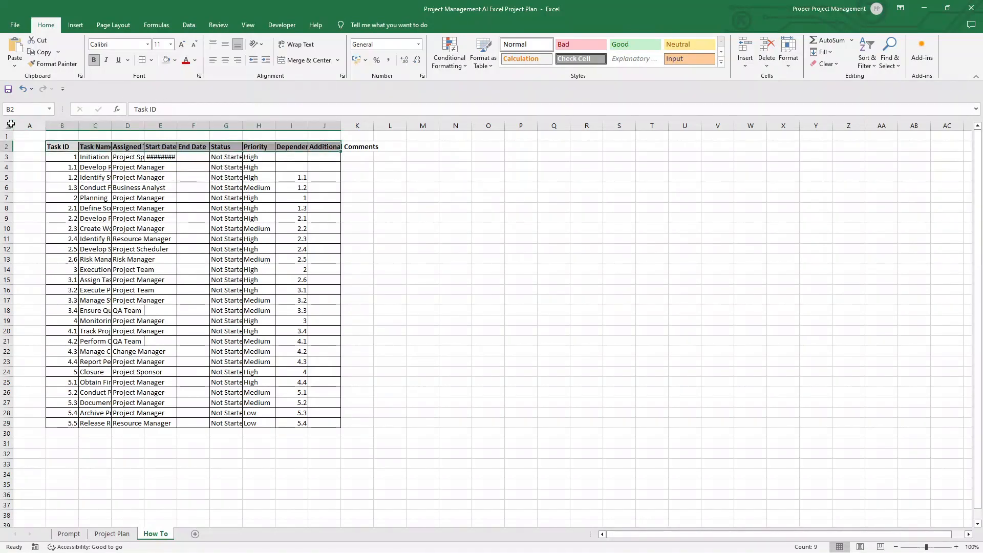
Step: Increase the font size of the table's header row to 14
click(8, 125)
drag(63, 148, 324, 147)
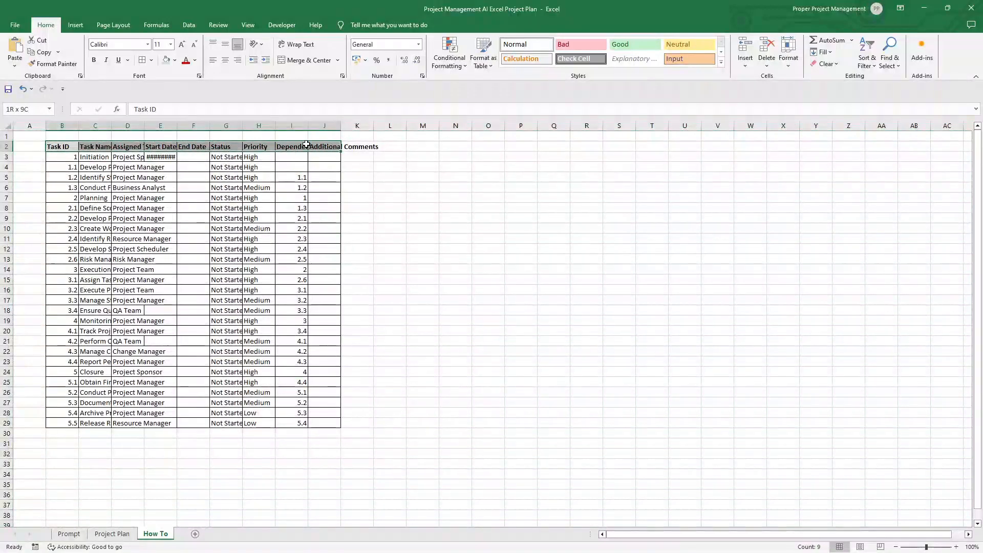
click(182, 45)
click(182, 44)
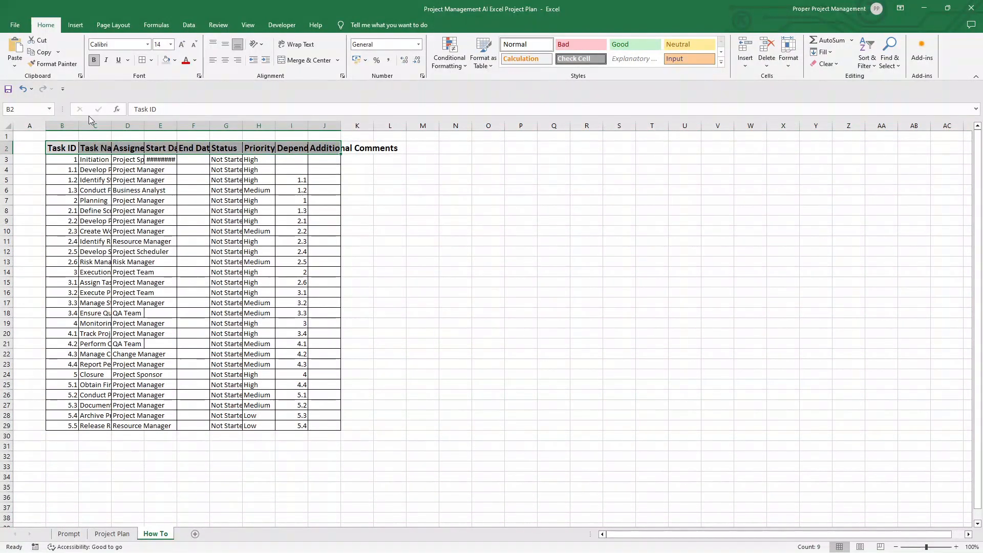
Step: Autofit the width of all columns on the How To sheet to their contents
click(9, 127)
double_click(46, 125)
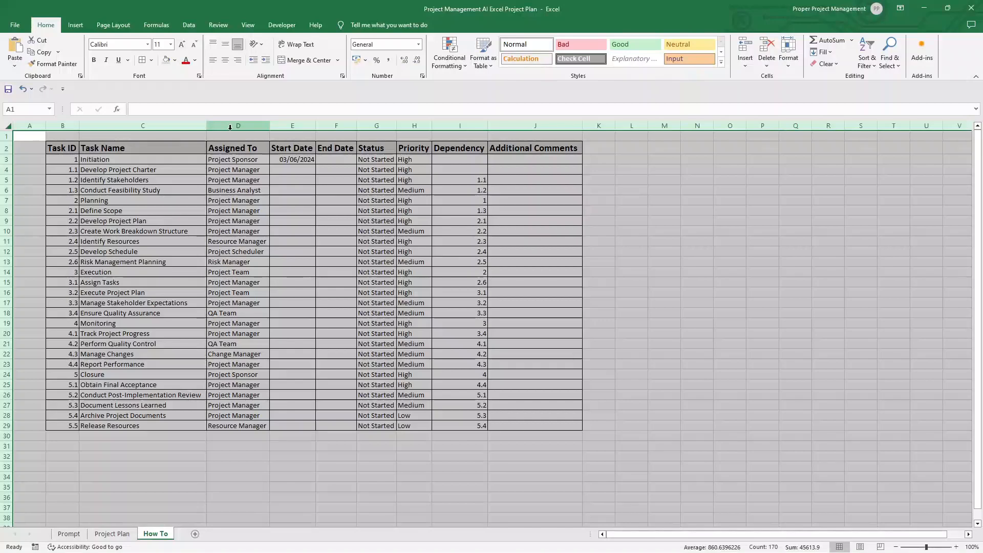
click(247, 160)
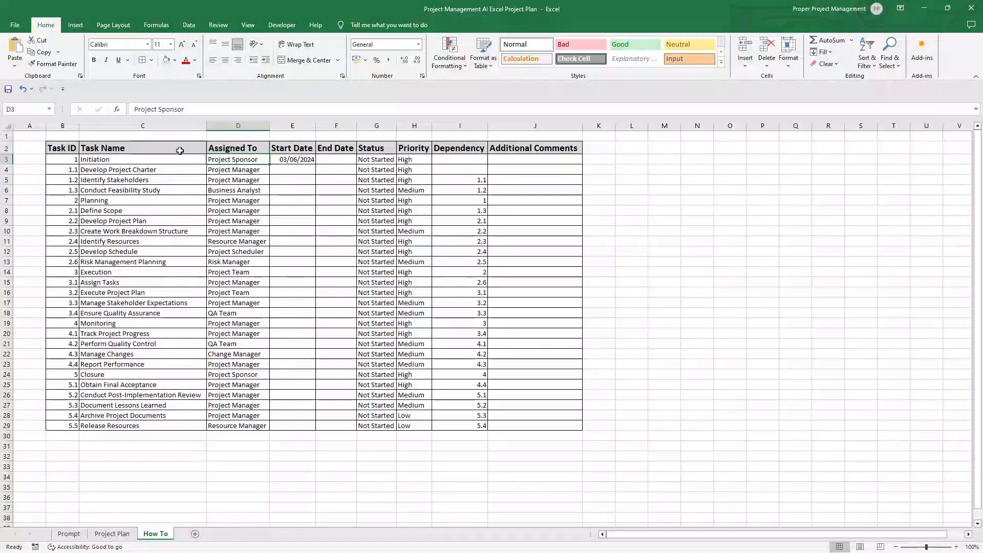
click(87, 148)
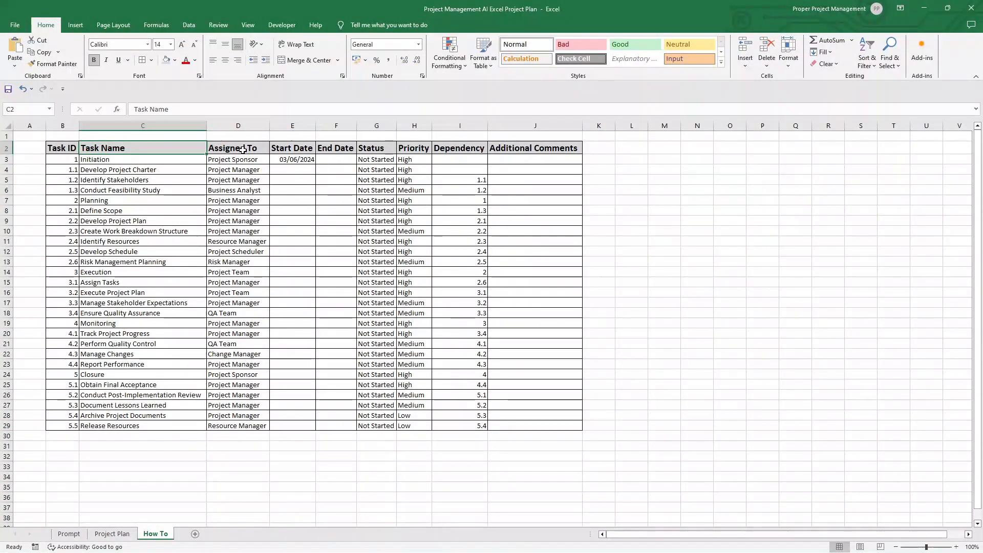
Step: Fill the Initiation, Planning, Execution, Monitoring and Closure phase rows with a very light grey across the table's width
drag(53, 159, 564, 159)
click(175, 60)
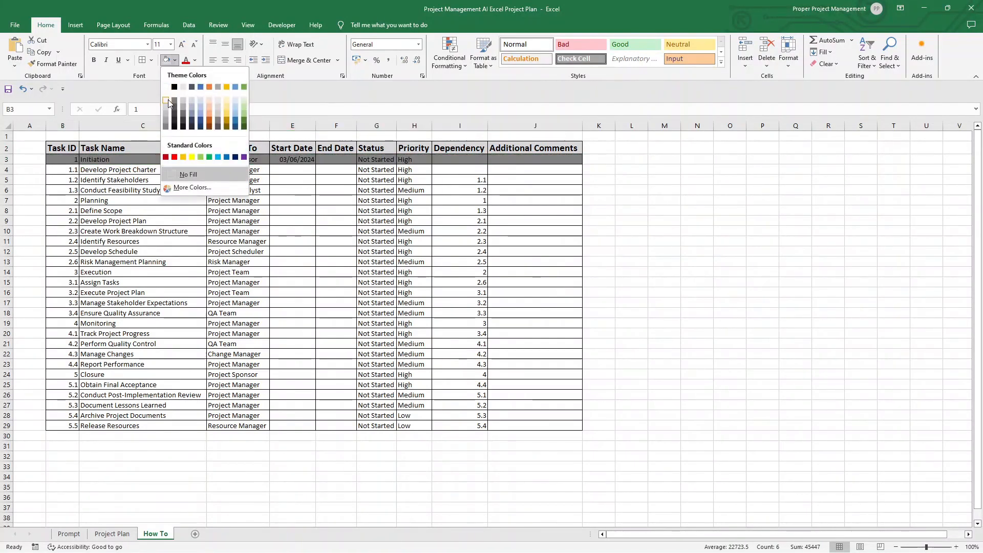
click(169, 103)
drag(64, 200, 563, 200)
click(166, 60)
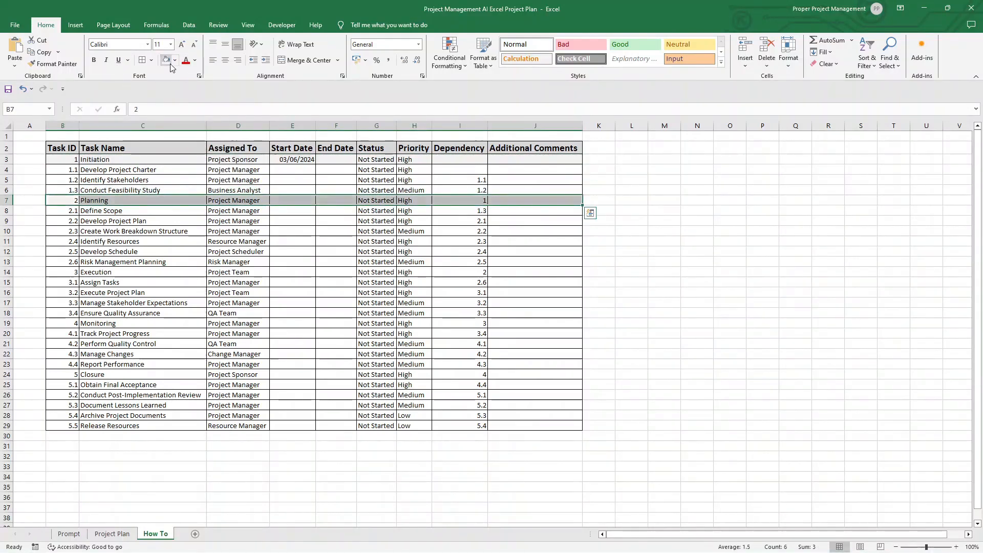
drag(77, 272, 532, 272)
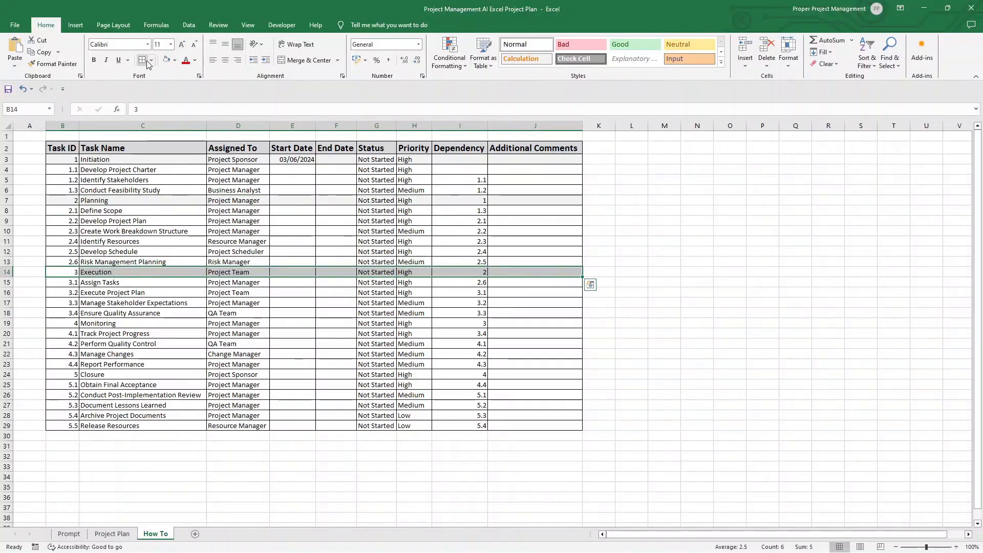
click(166, 60)
drag(127, 328, 535, 323)
drag(75, 374, 536, 376)
Step: Try indenting both the task IDs and the task names of the Initiation subtasks, and undo the indent
drag(117, 170, 123, 190)
drag(75, 167, 129, 189)
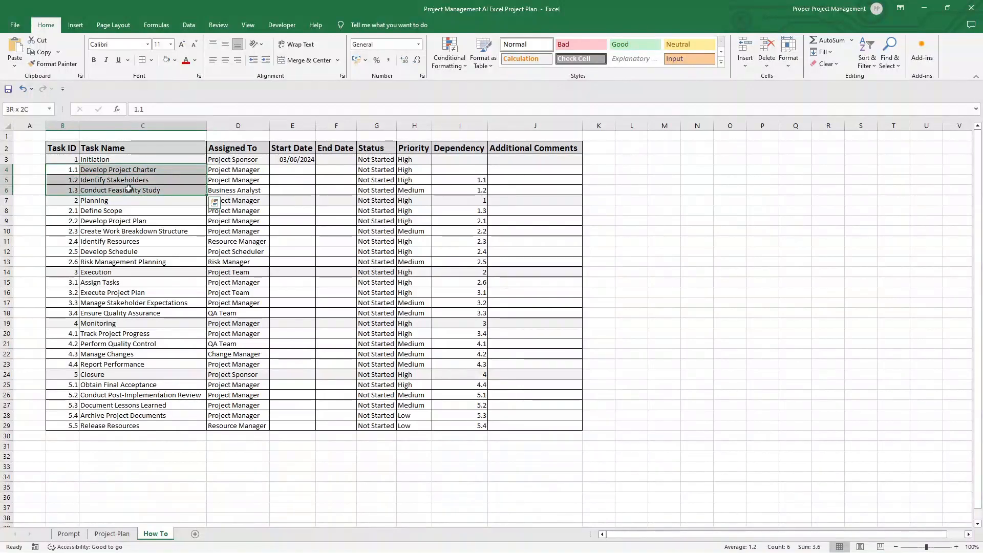
click(266, 61)
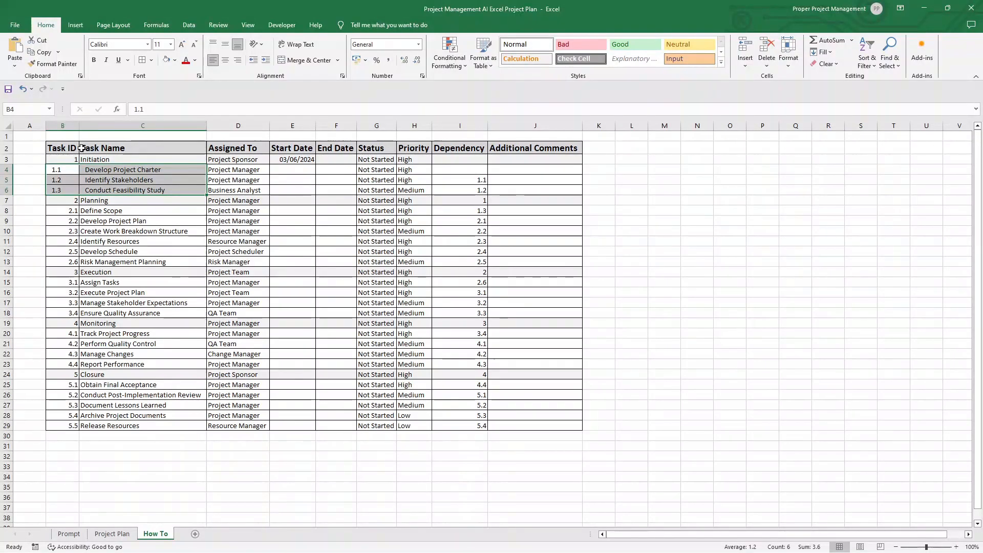
key(ctrl+z)
key(ctrl+z)
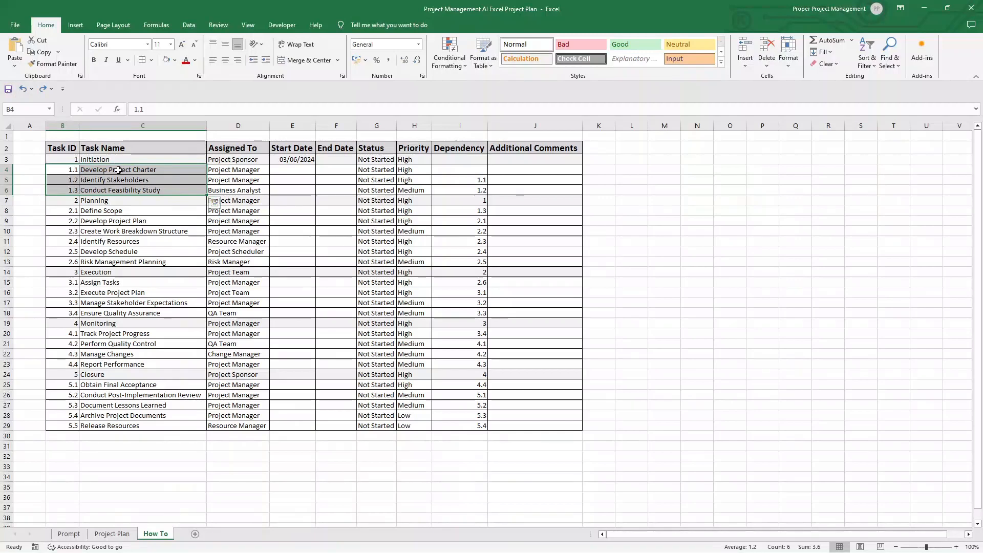
Step: Indent only the subtask names in the Task Name column by one level under each of the five phases
click(266, 60)
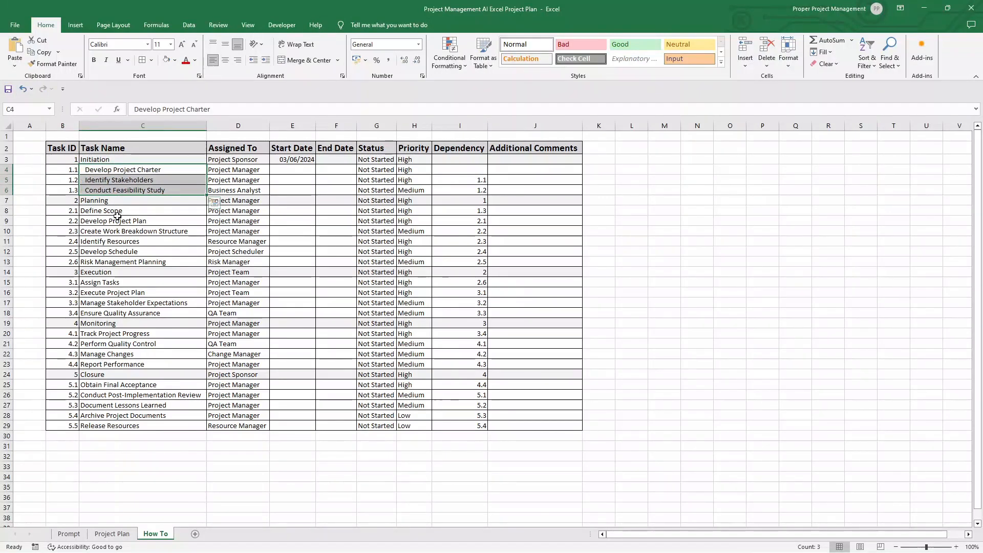
drag(116, 213, 132, 427)
click(266, 60)
click(265, 60)
click(265, 60)
click(130, 389)
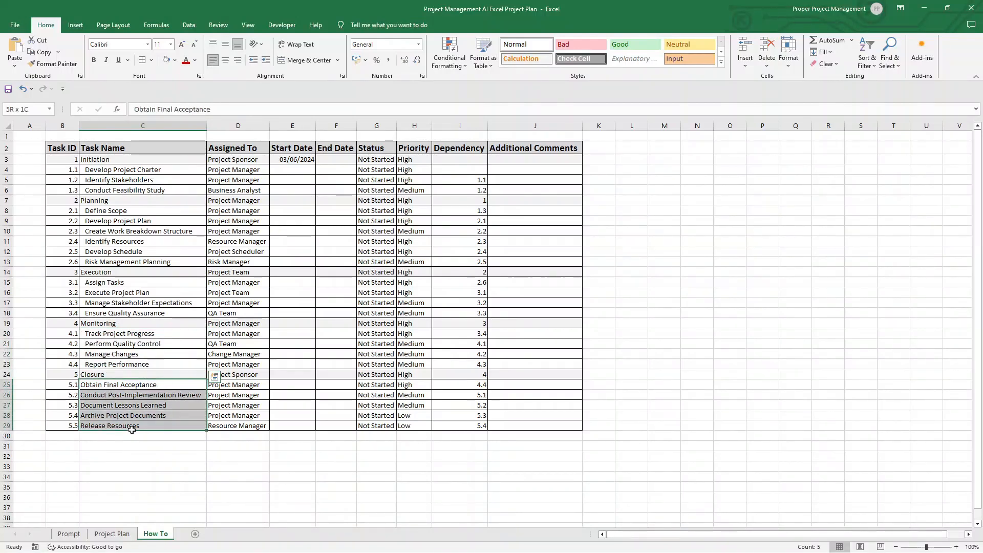
click(265, 60)
Step: Make the full Initiation, Planning, Execution, Monitoring and Closure phase rows bold
click(133, 159)
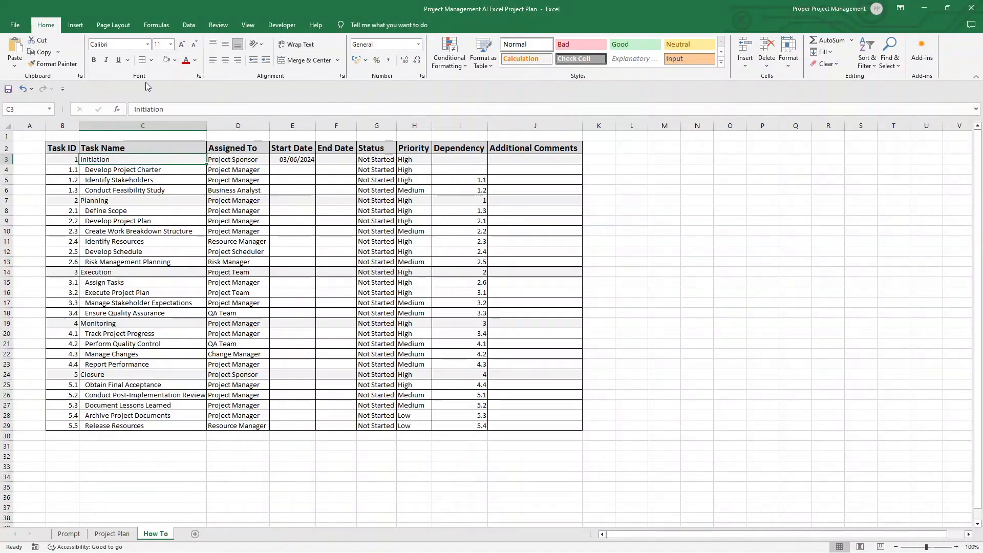
click(94, 60)
click(107, 201)
key(ctrl+b)
drag(63, 159, 533, 160)
drag(73, 211, 490, 200)
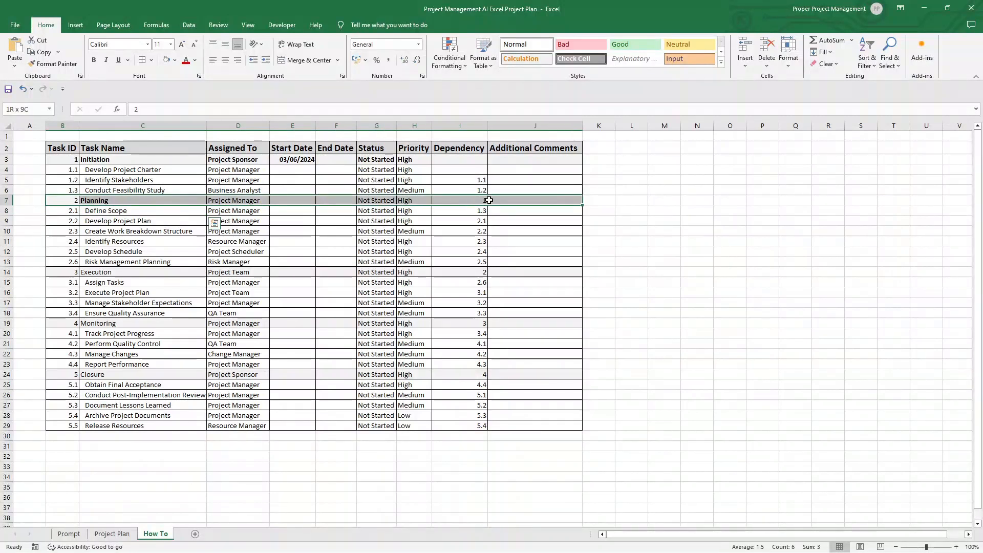
key(ctrl+b)
drag(71, 272, 491, 270)
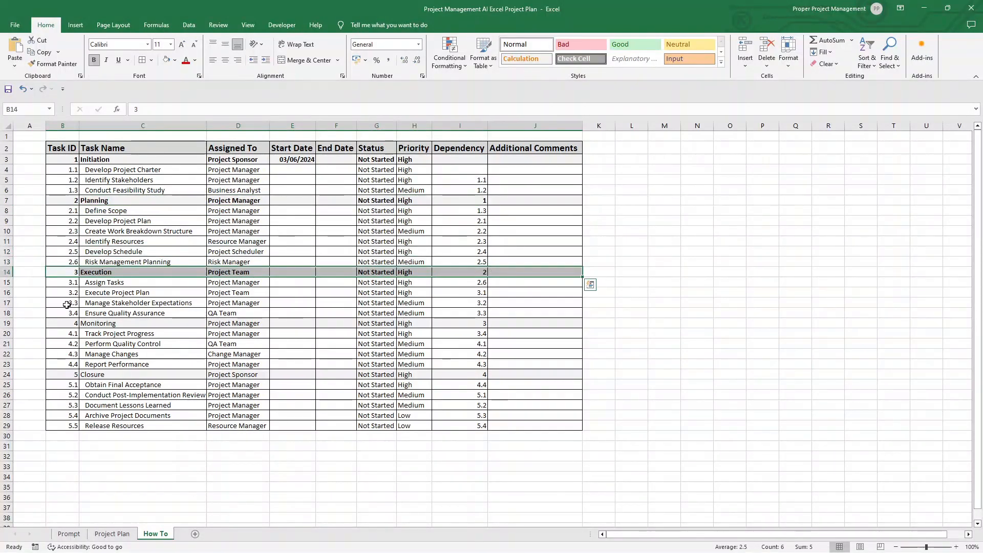
drag(73, 322, 492, 325)
key(ctrl+b)
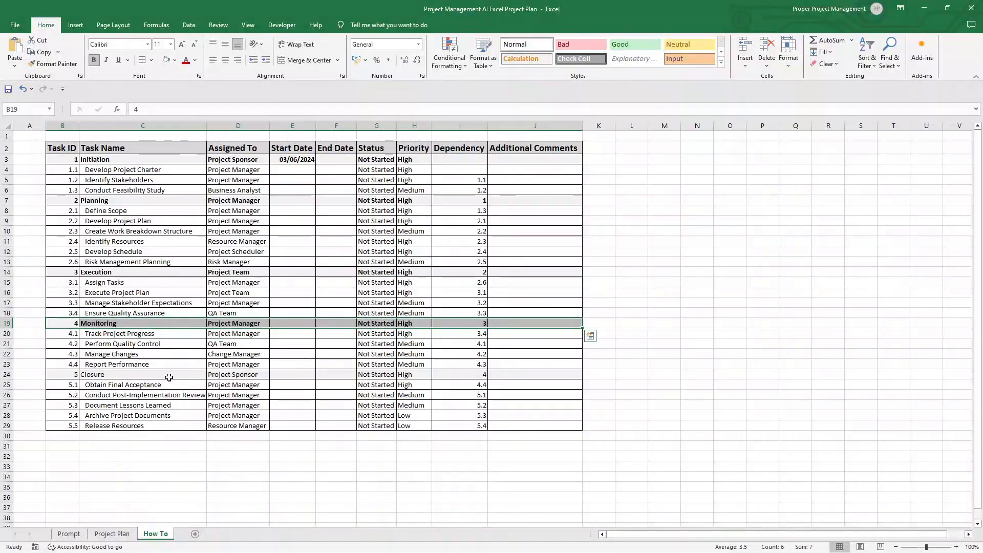
drag(74, 375, 512, 374)
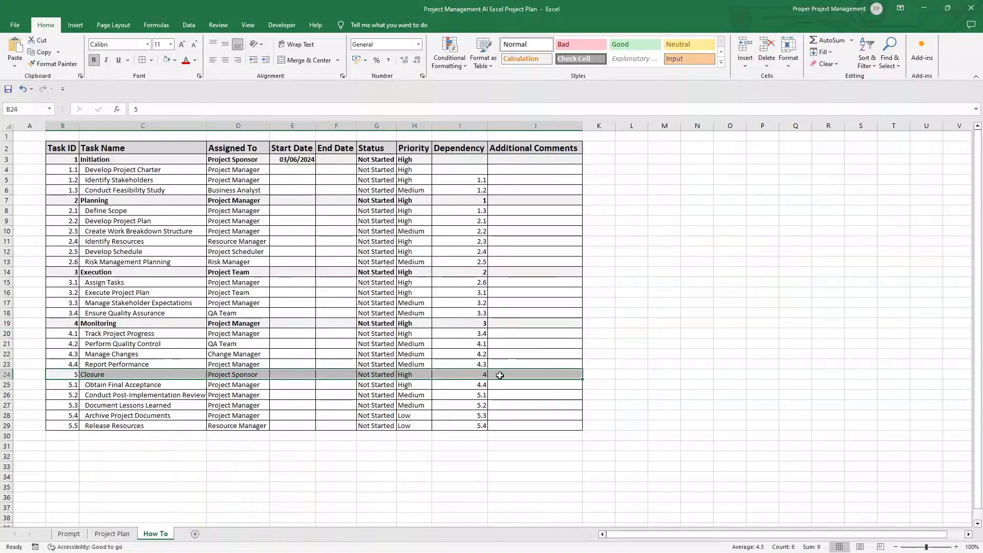
click(595, 300)
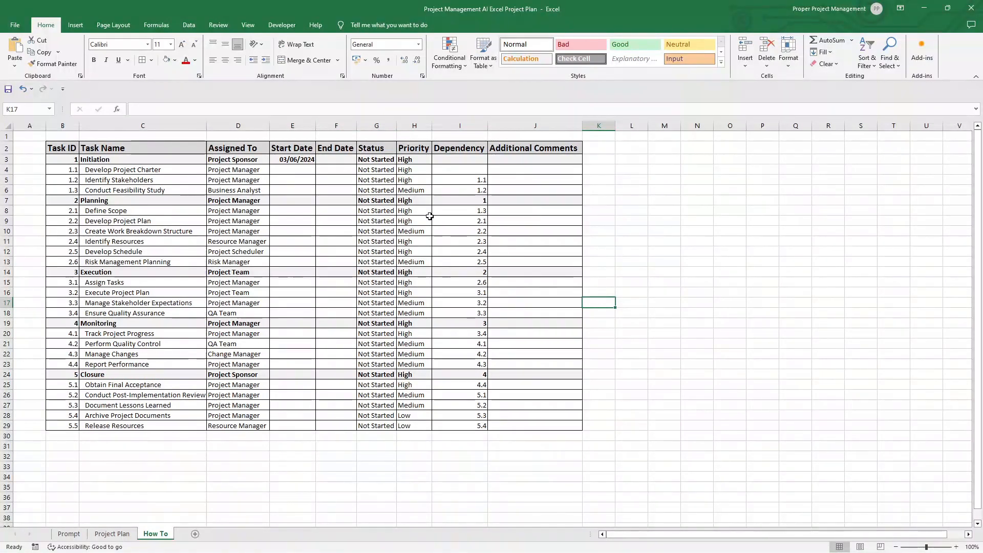
Step: Change the whole sheet's font to Aptos and autofit all column widths to suit it
click(6, 125)
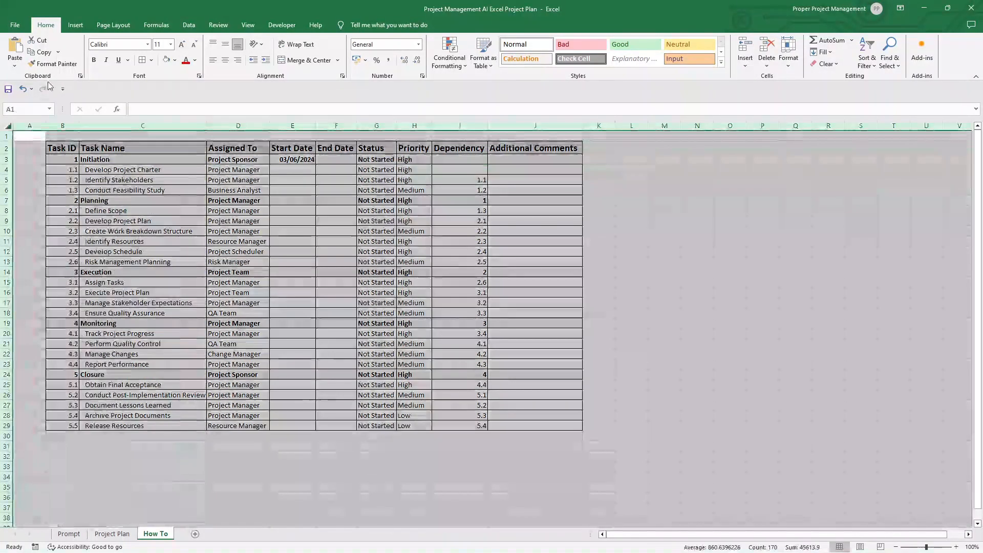
click(148, 45)
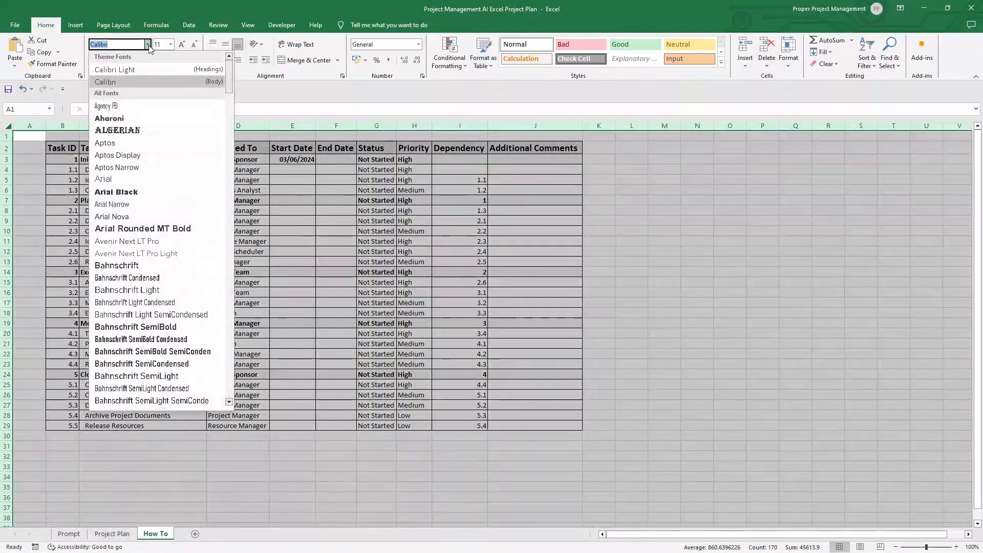
click(131, 146)
click(336, 263)
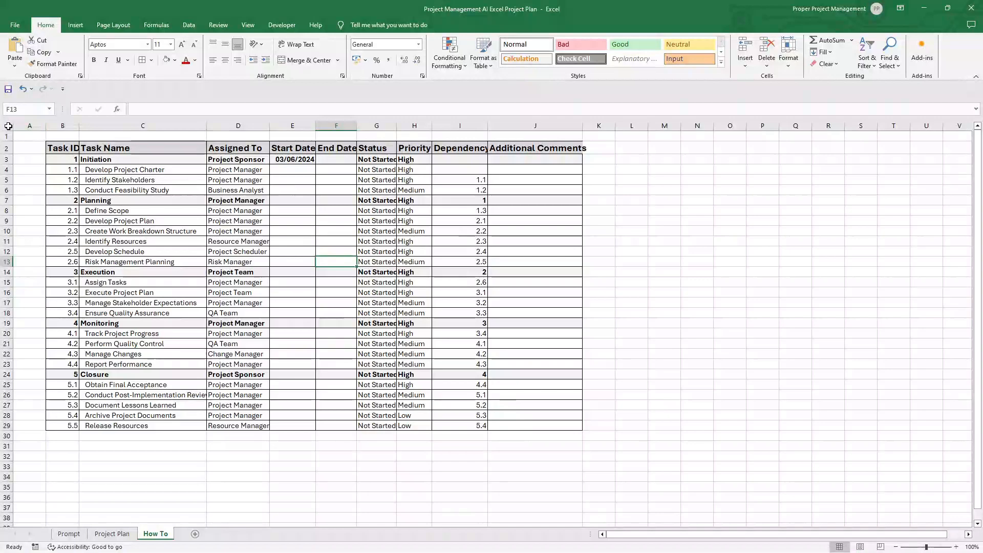
click(7, 125)
double_click(47, 130)
click(158, 220)
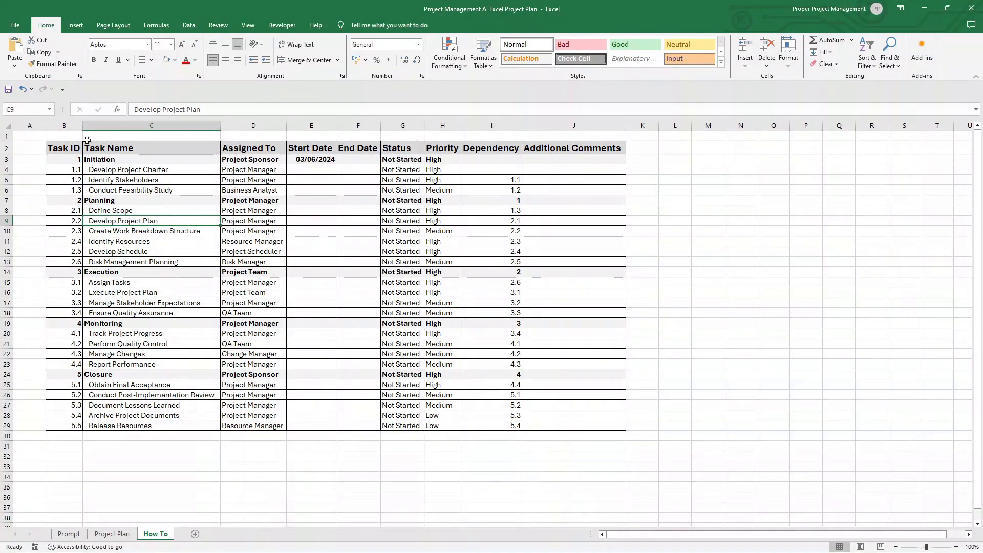
Step: Insert three blank rows at the top of the sheet, above the project plan table
right_click(7, 136)
click(41, 225)
right_click(7, 136)
click(41, 224)
right_click(5, 137)
click(41, 224)
Step: Enter the title "Project Plan for Project Alpha" in cell C2 above the table
click(103, 145)
text(P)
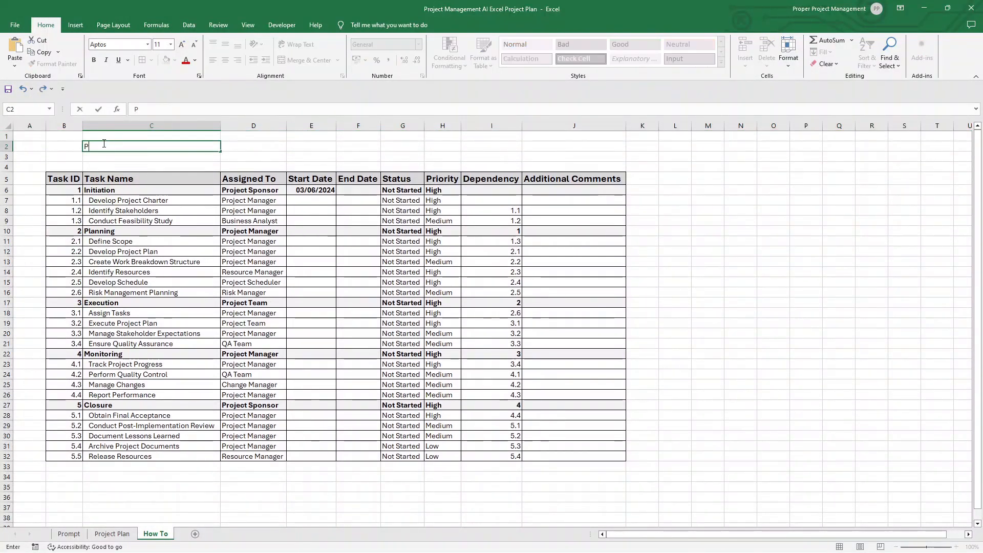
text(roject Plan form)
key(BackSpace)
text(Project Alpha)
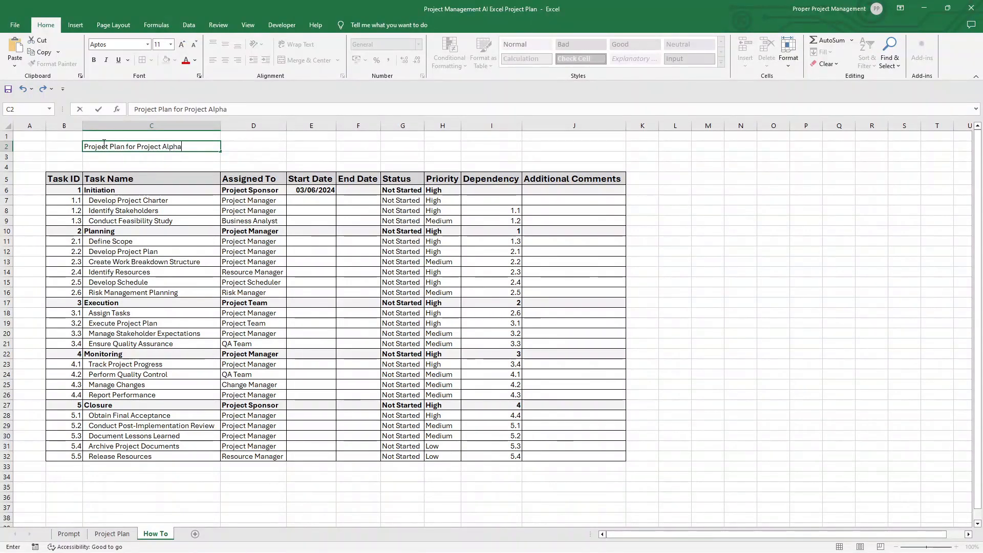
key(ctrl+Return)
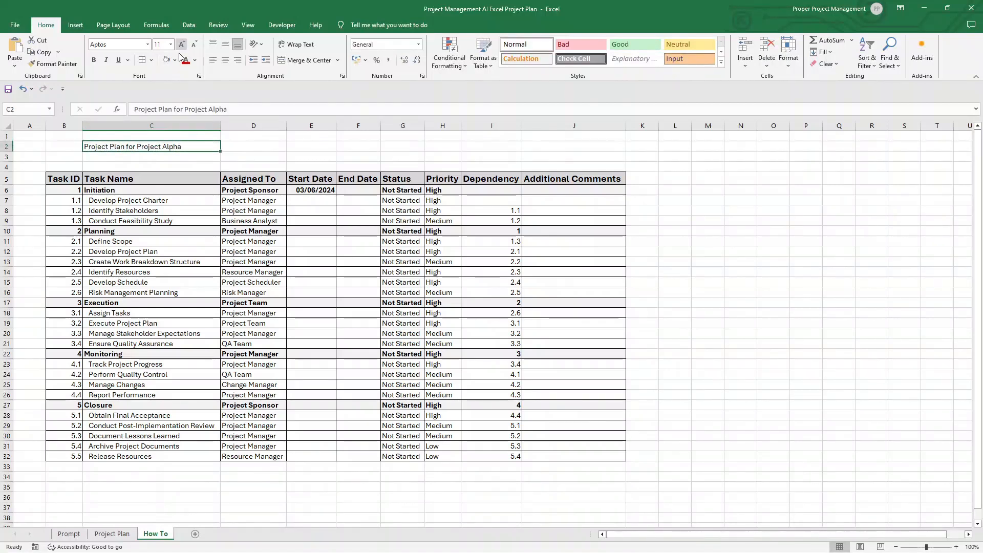
Step: Increase the title's font size in C2 to 20 and make it bold
click(182, 45)
click(181, 45)
click(182, 45)
click(182, 45)
click(182, 45)
click(94, 60)
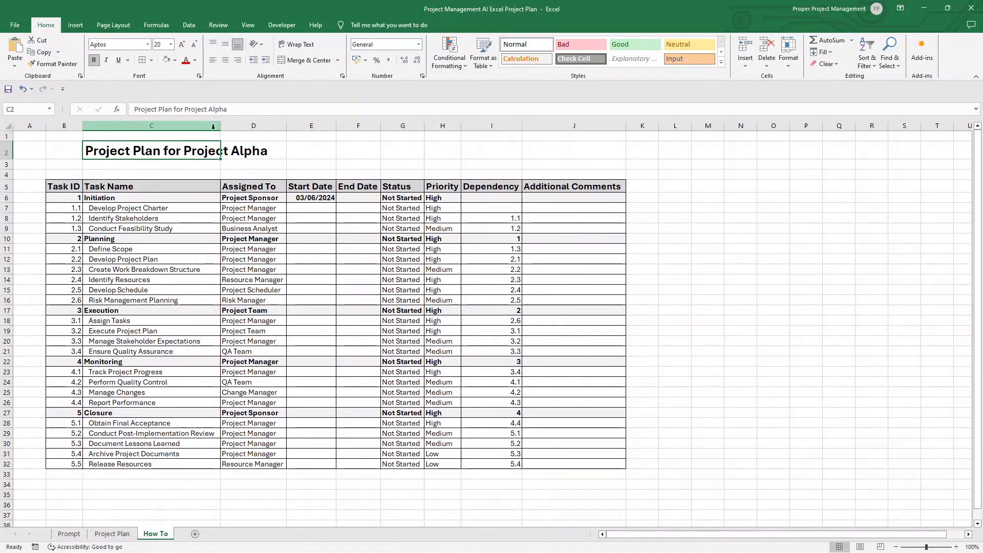
Step: Hide the gridlines on the How To sheet
click(268, 158)
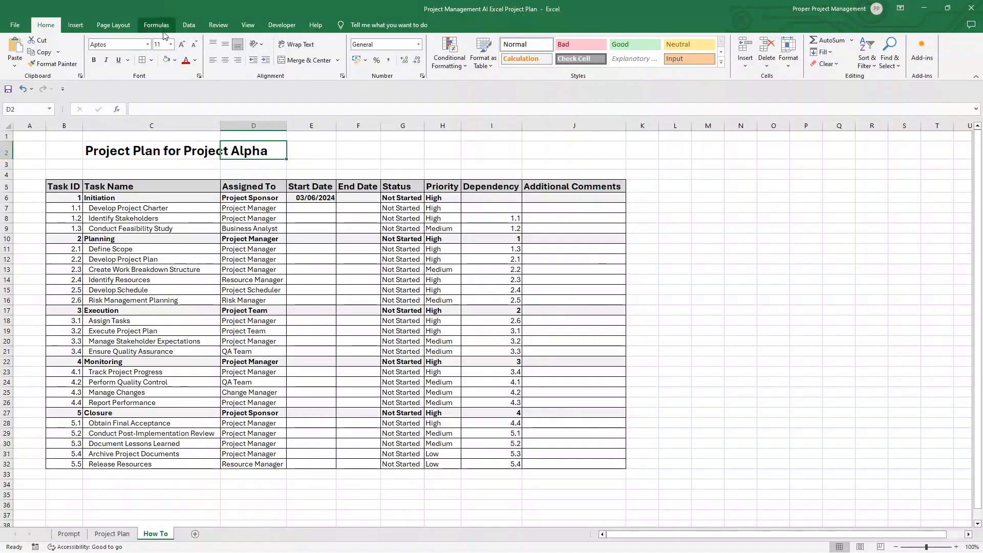
click(248, 25)
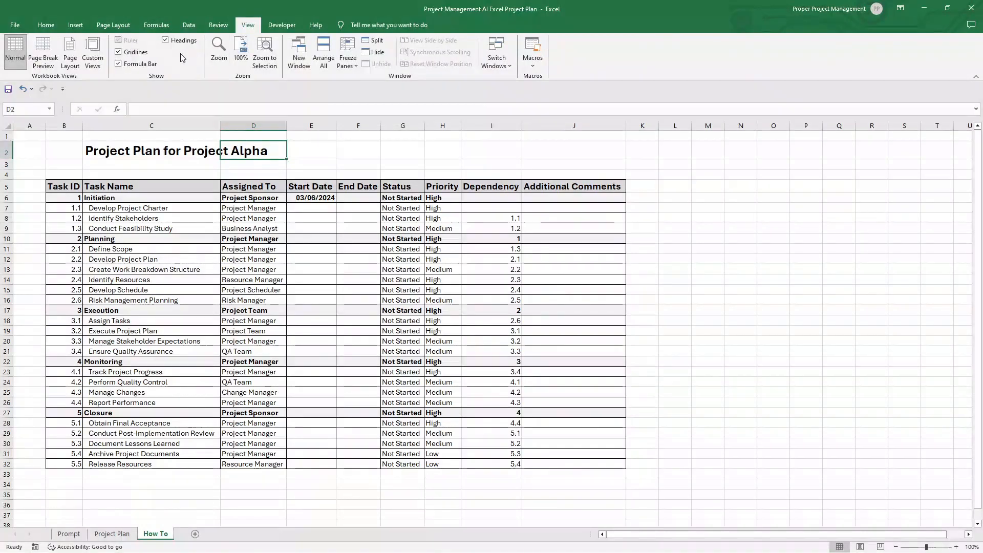
click(701, 199)
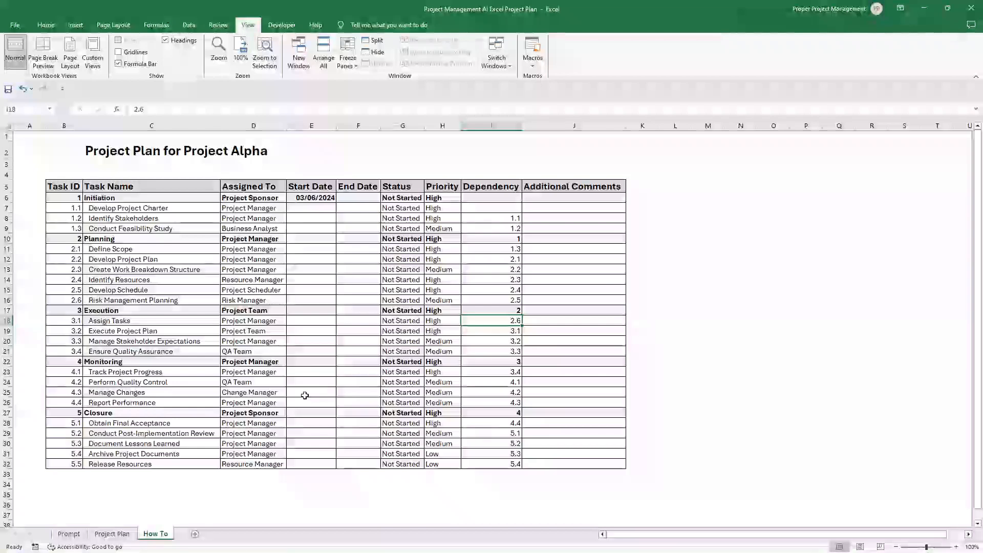
Step: Format the entire Start Date and End Date columns as Date, using the *14/03/2012 type with the English (United Kingdom) locale
click(332, 124)
drag(350, 120, 355, 125)
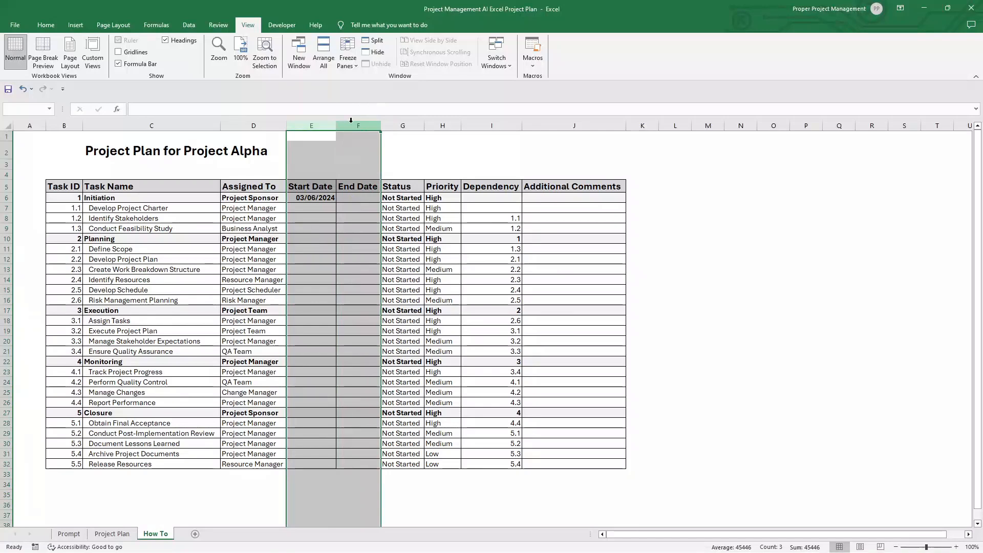
right_click(357, 126)
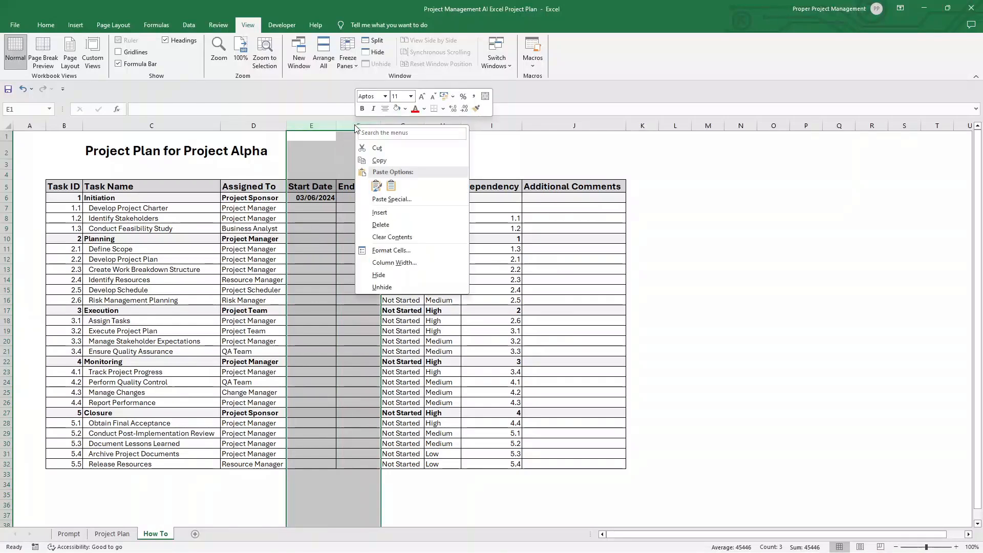
click(419, 250)
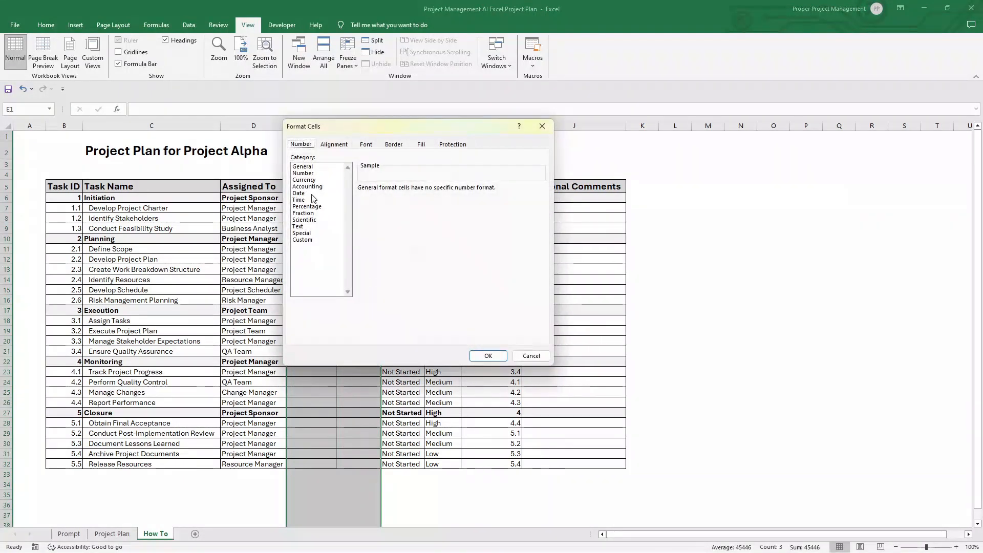
click(314, 194)
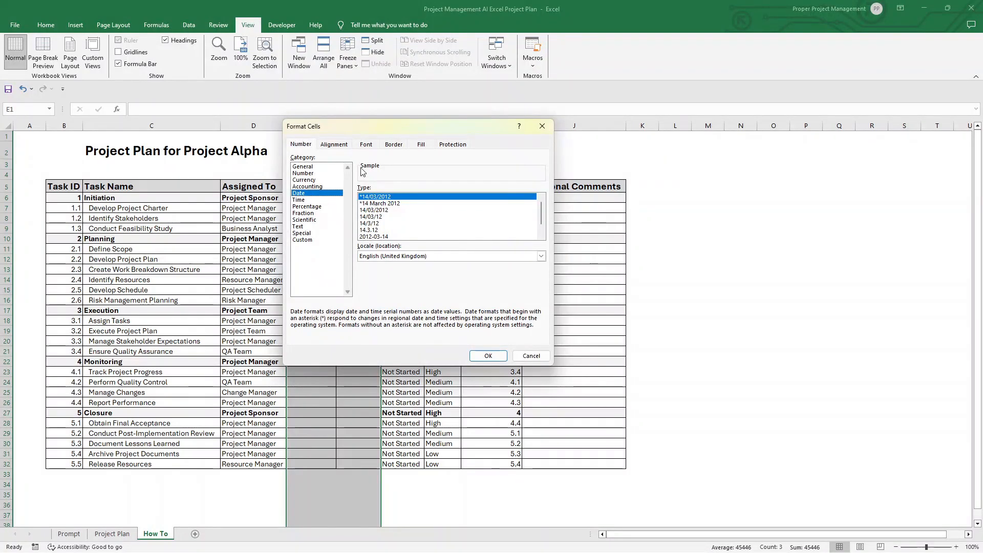
click(488, 356)
click(317, 208)
click(340, 207)
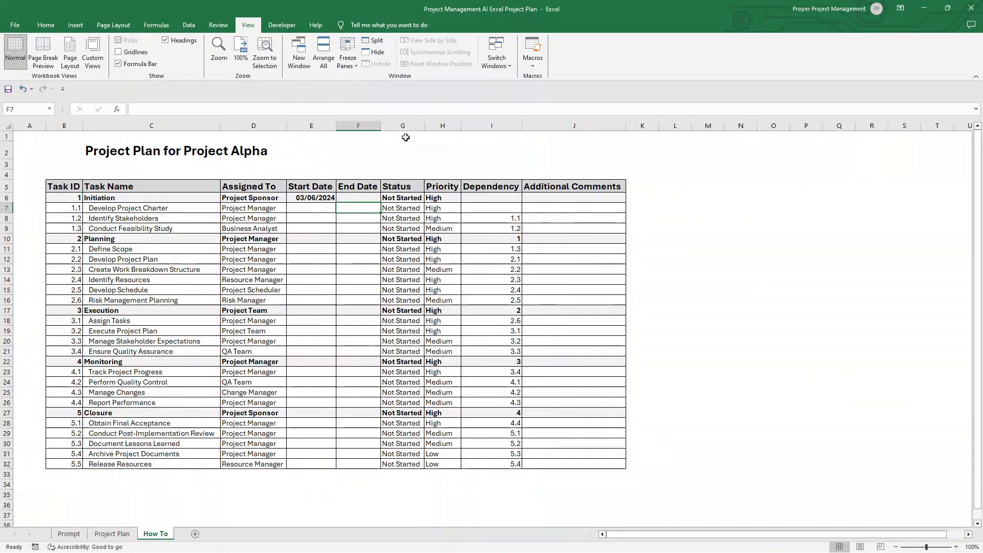
Step: Add list data validation to the whole Status column with the options Not Started, In Progress, On Hold, Complete
click(397, 186)
click(400, 125)
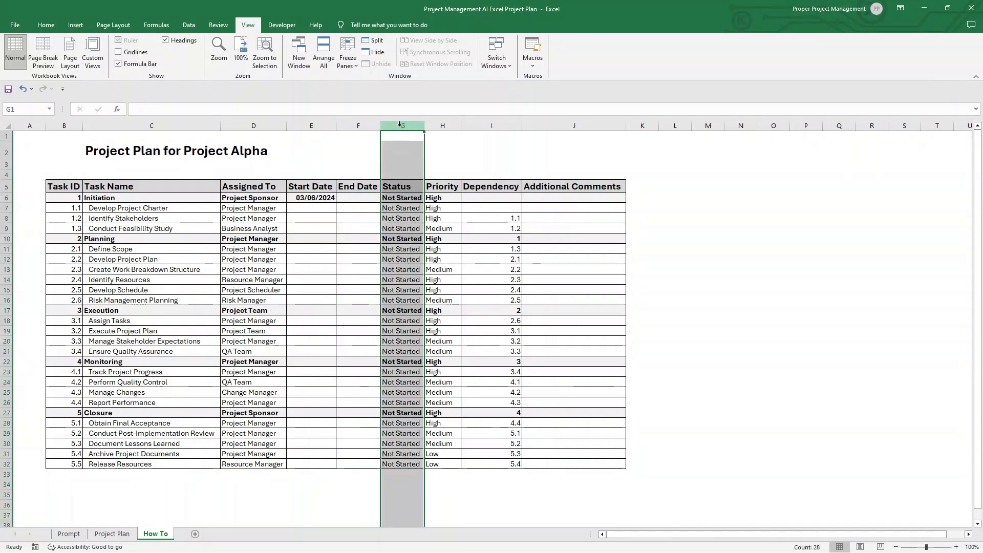
click(189, 25)
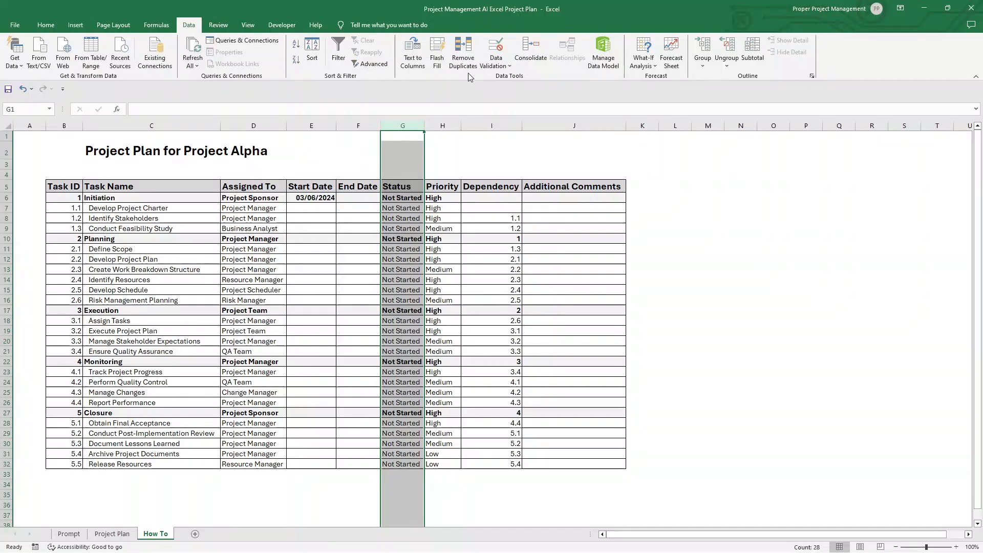
click(499, 63)
click(518, 77)
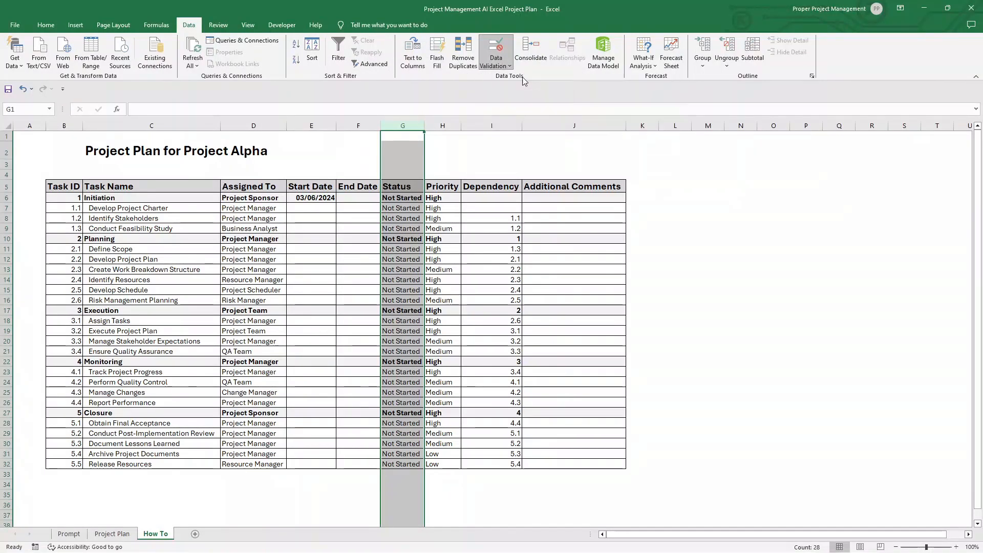
click(761, 322)
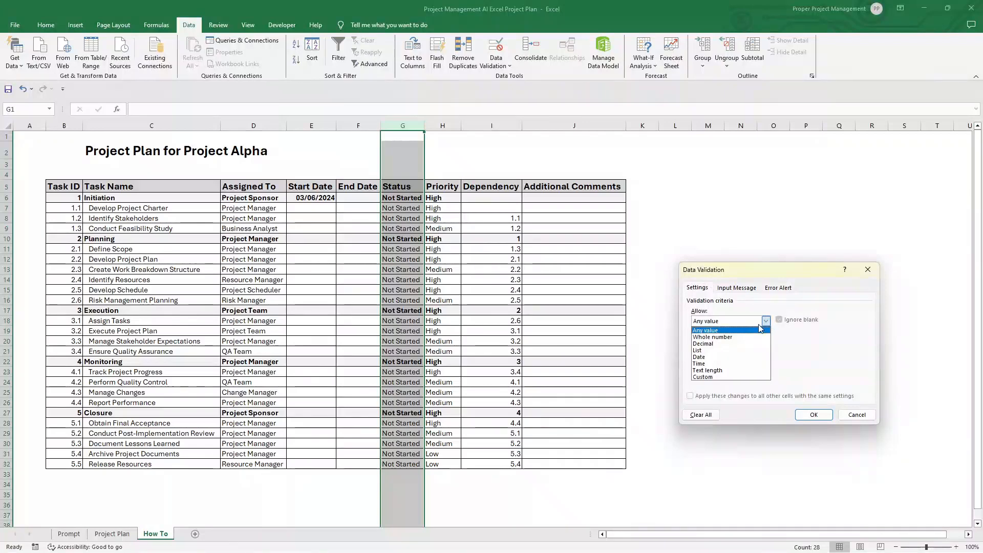
click(743, 351)
click(738, 362)
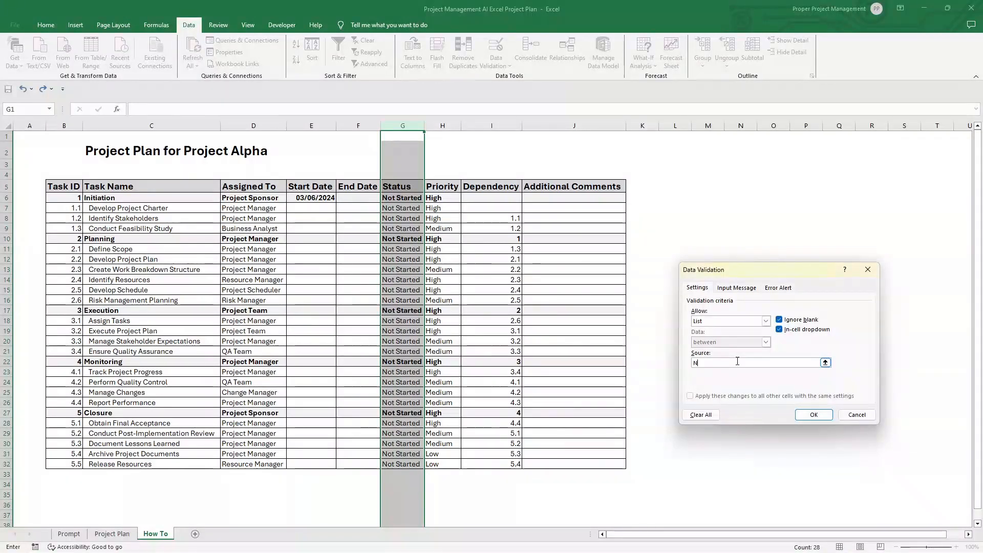
text(Not Started)
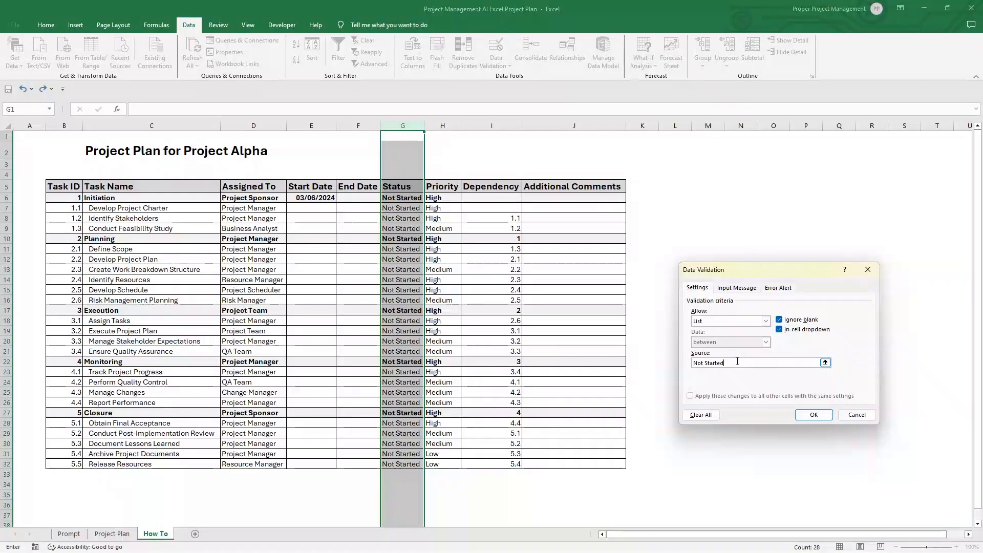
text(, In Progress, )
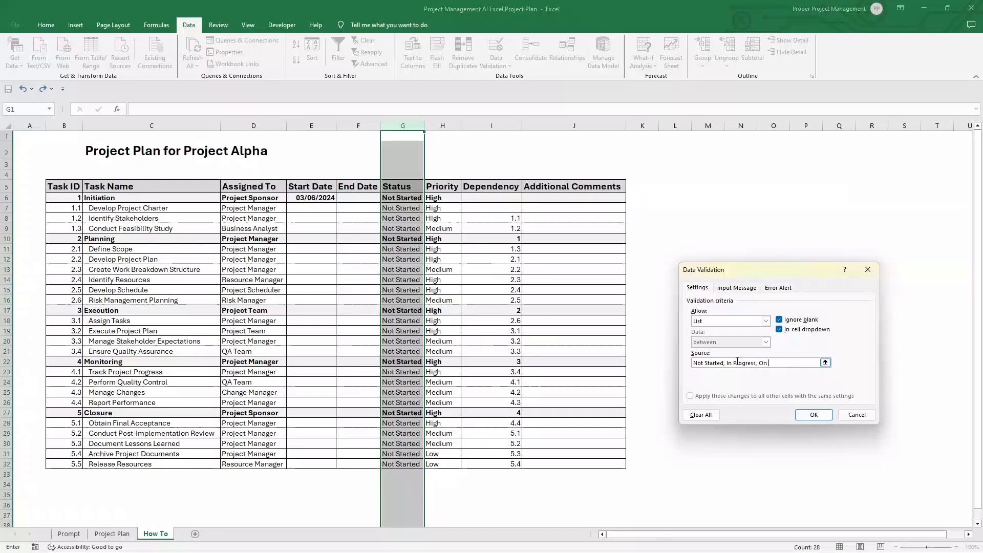
text(On Hold, Complete)
click(813, 414)
Step: Remove the dropdown validation from the Status column's header and the cells above it, G1:G5, by allowing any value
drag(404, 136, 405, 187)
click(405, 164)
click(428, 165)
click(407, 157)
drag(406, 136, 411, 187)
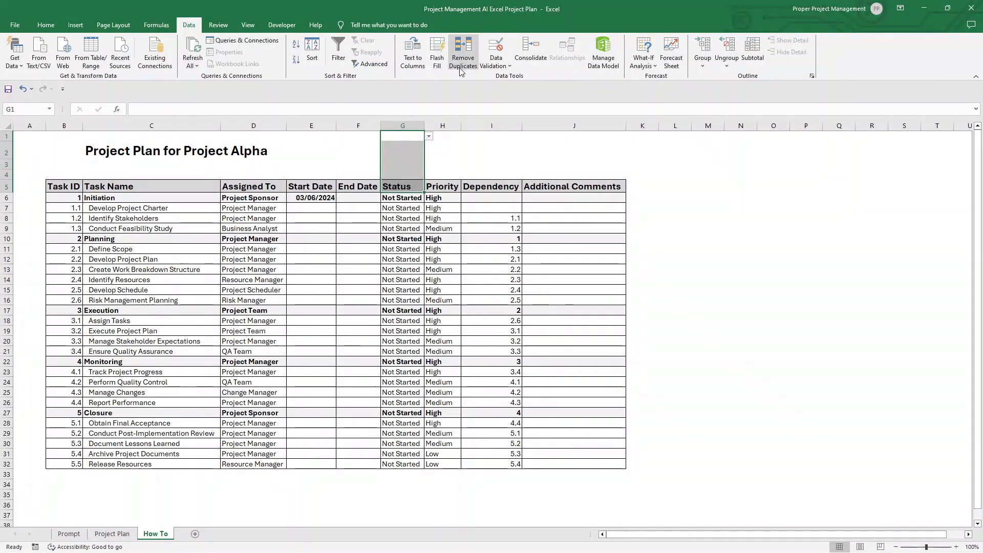
click(506, 66)
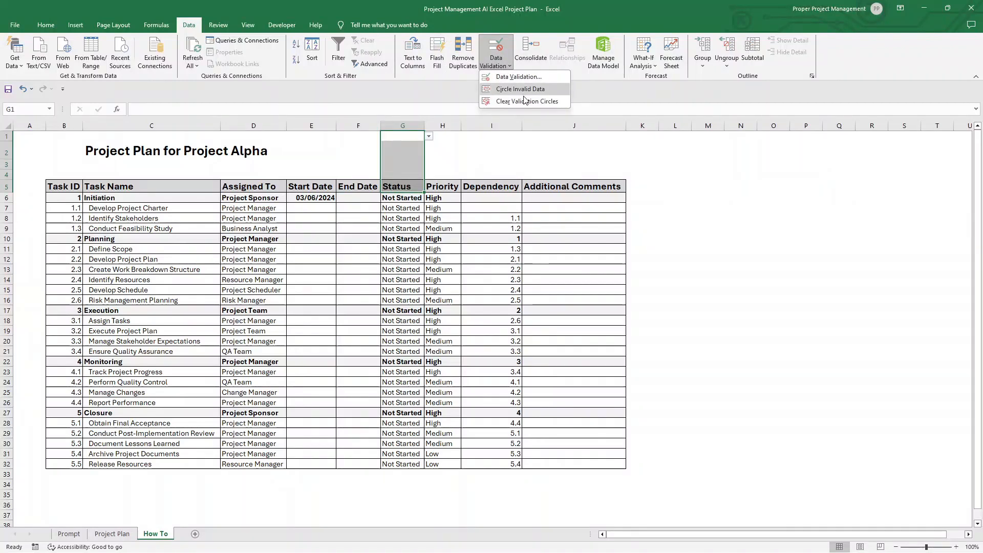
click(522, 77)
click(765, 321)
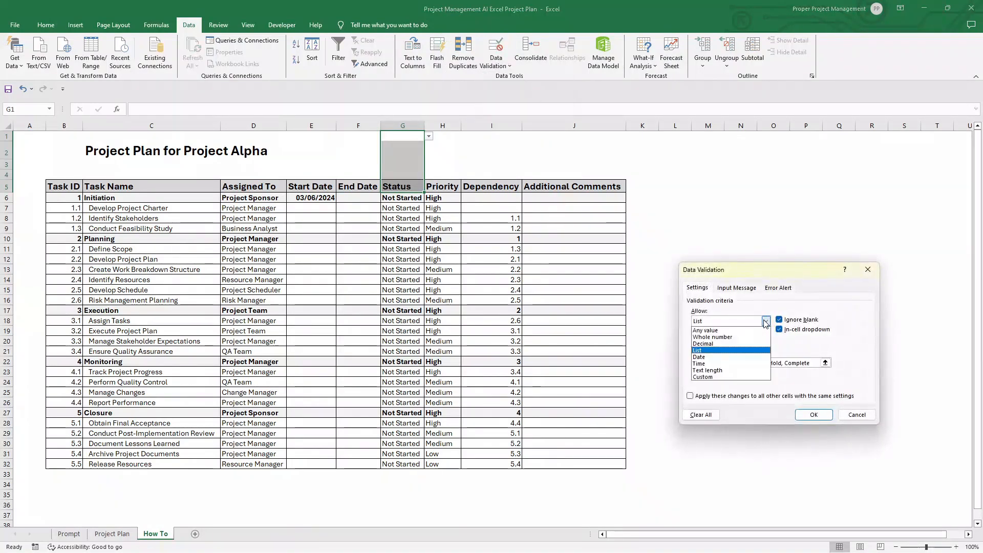
click(757, 331)
click(813, 415)
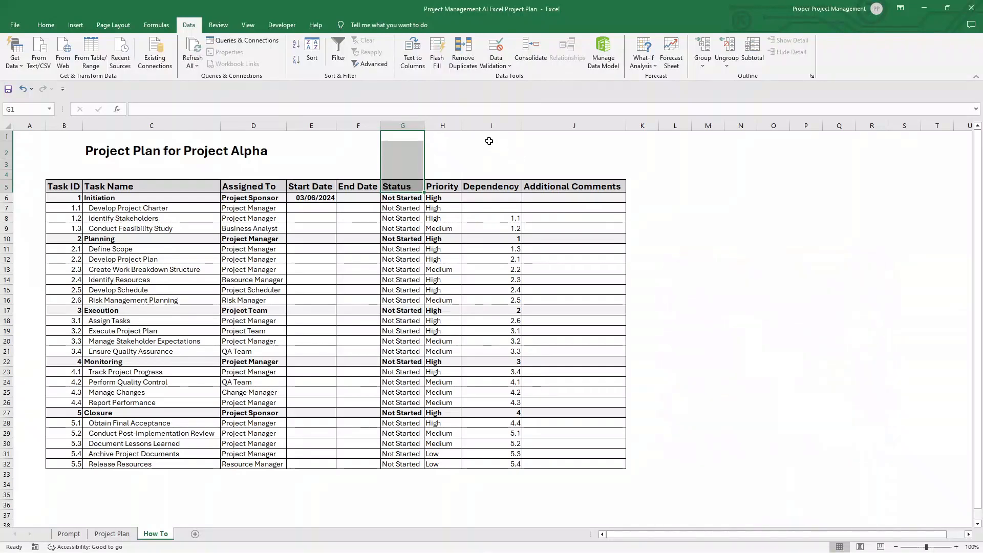
Step: Add list data validation to the whole Priority column with the options Low, Medium, High, and check the dropdown in H6
click(443, 126)
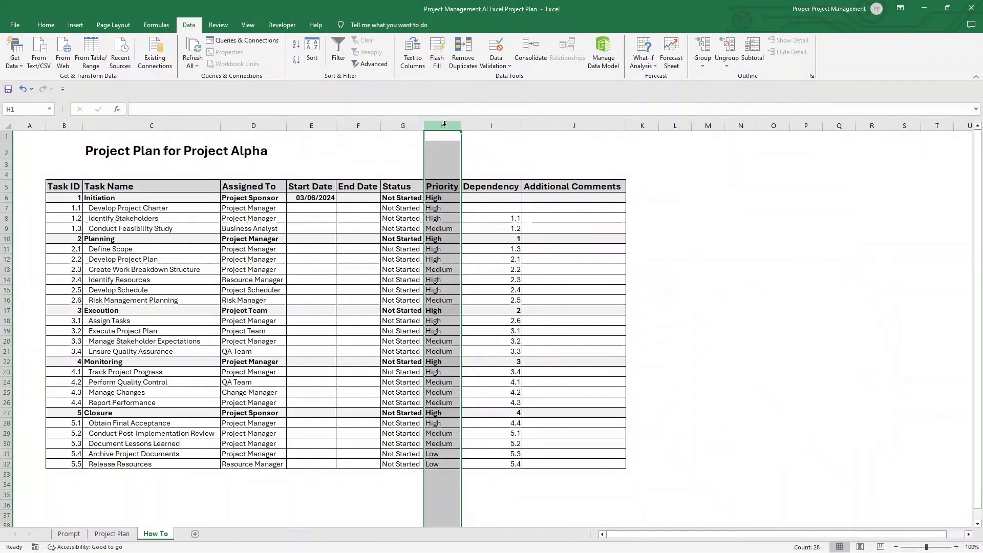
click(496, 50)
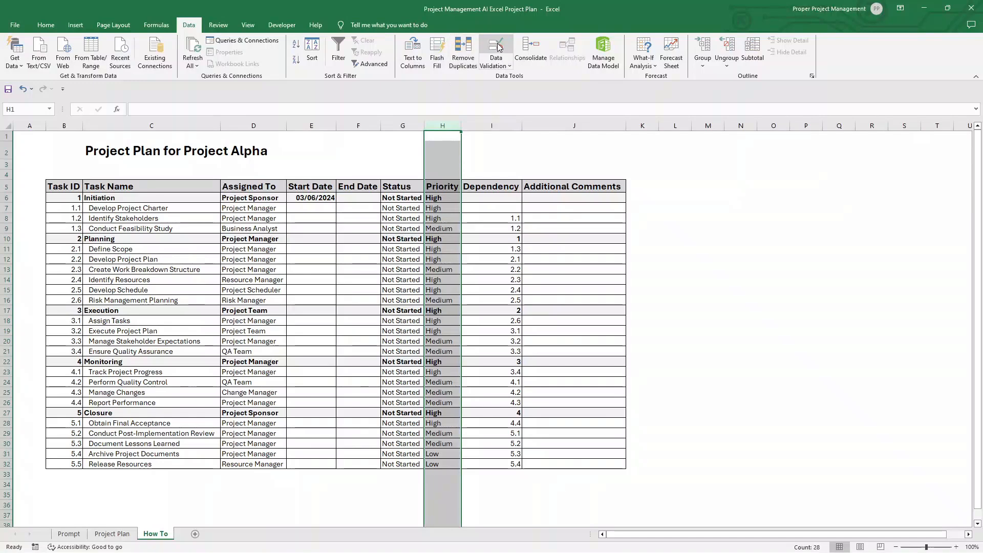
click(738, 324)
click(732, 350)
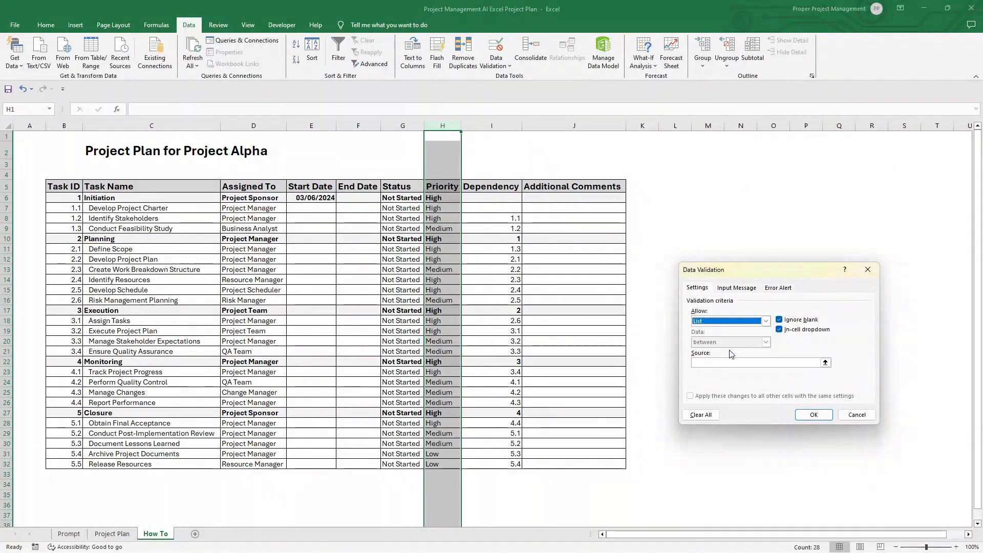
click(726, 361)
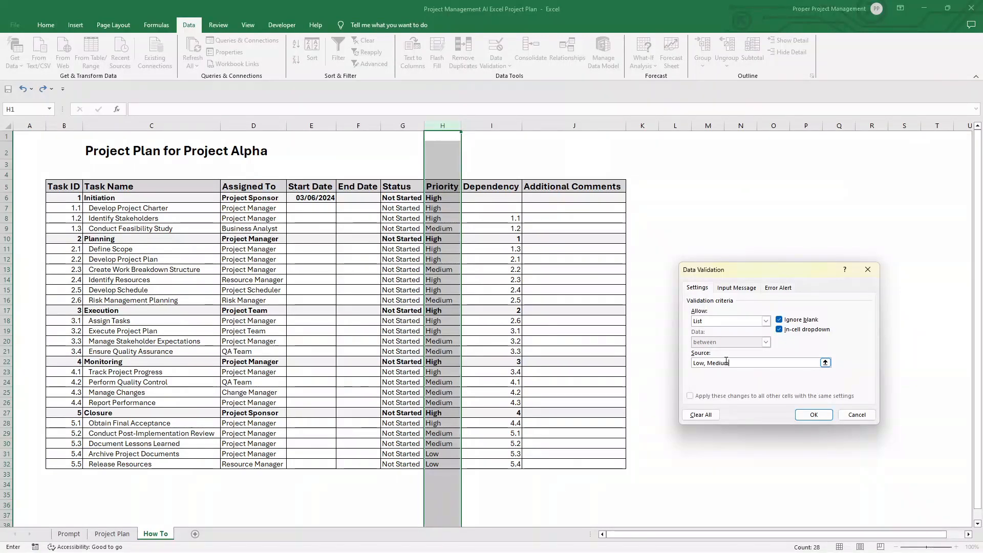
click(814, 415)
click(453, 199)
click(466, 199)
click(466, 198)
Step: Clear the list validation from the Priority header and the cells above it, H1:H5, by setting it to Any value
click(437, 138)
drag(437, 138, 443, 187)
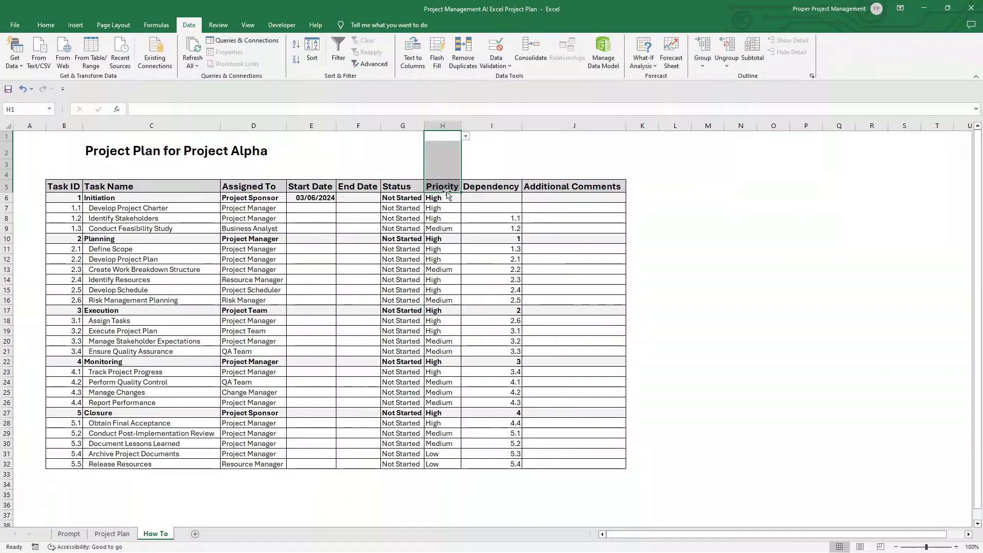
click(505, 65)
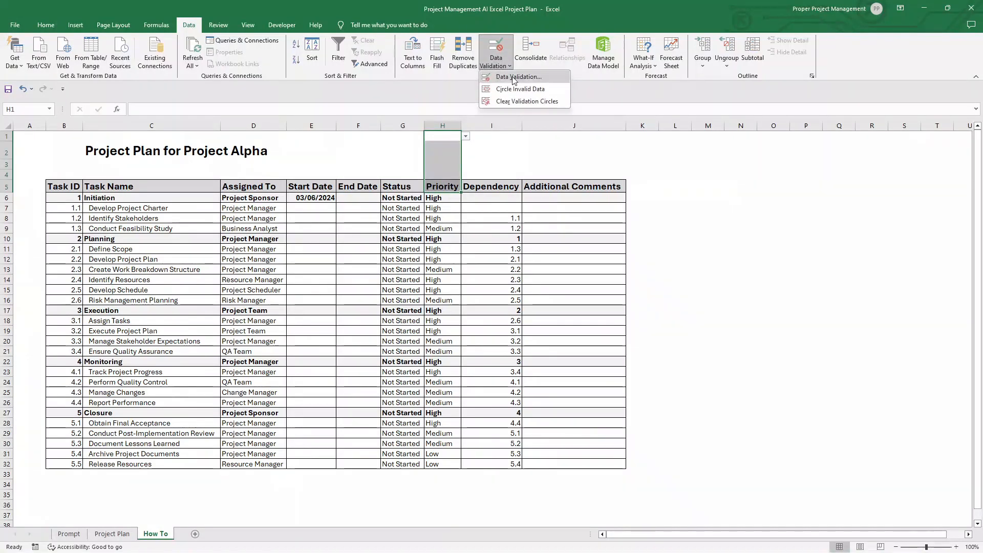
click(517, 81)
click(766, 321)
click(709, 350)
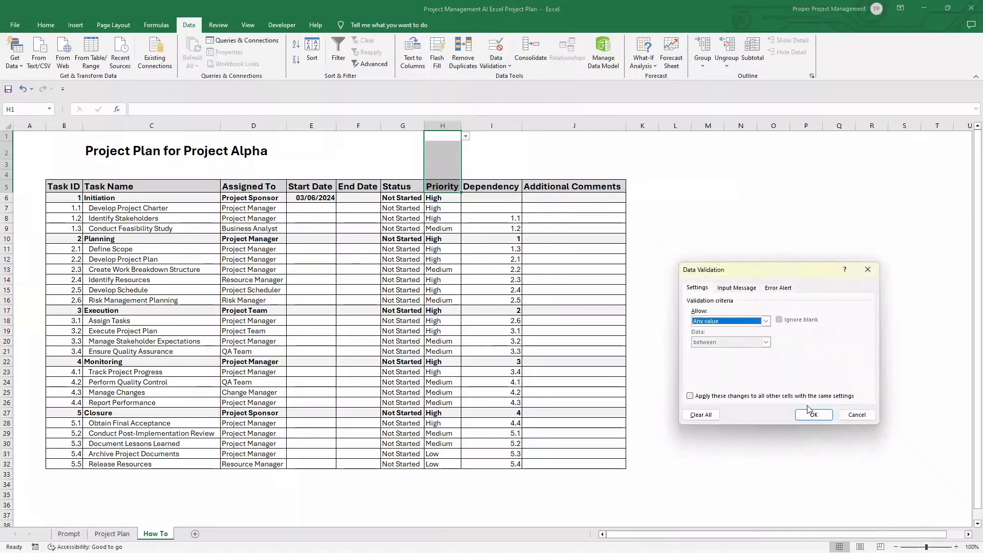
click(814, 414)
click(705, 257)
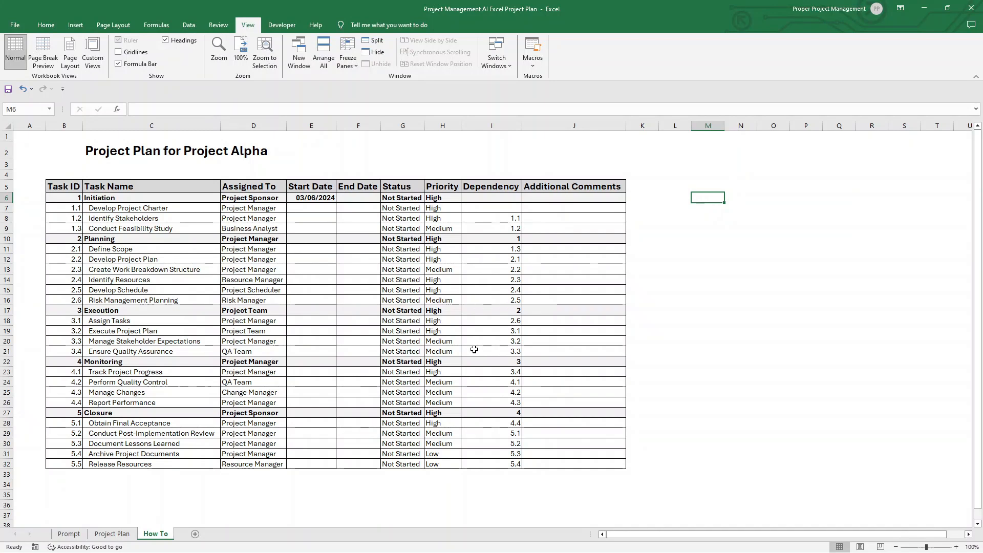
Step: Review the Prompt and Project Plan sheets, and return to the How To sheet
click(476, 320)
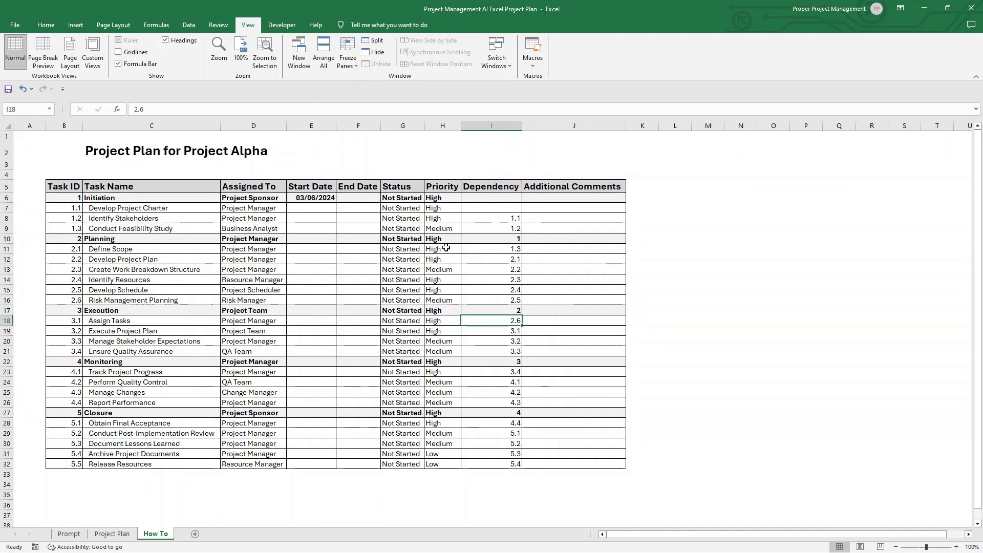
click(71, 535)
click(179, 328)
click(111, 534)
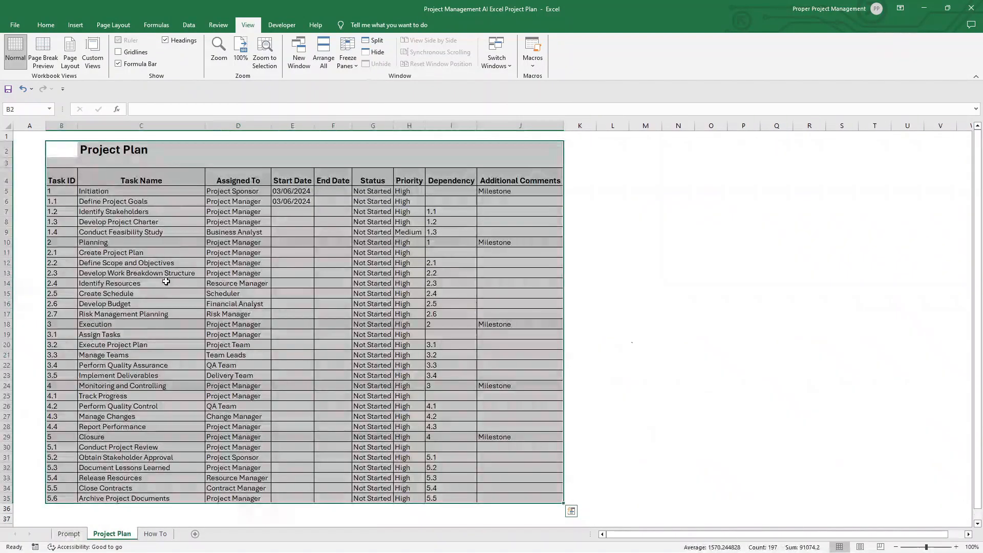
click(164, 535)
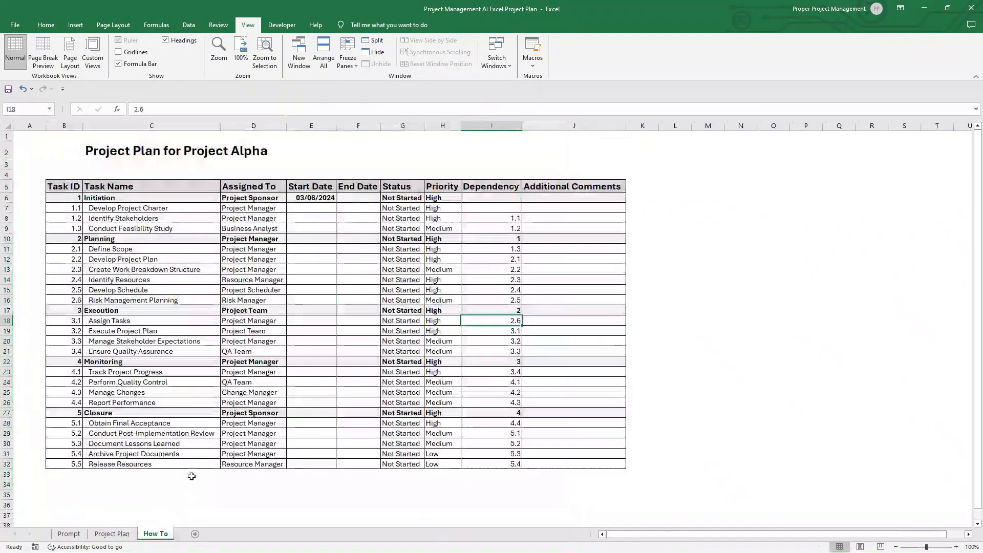